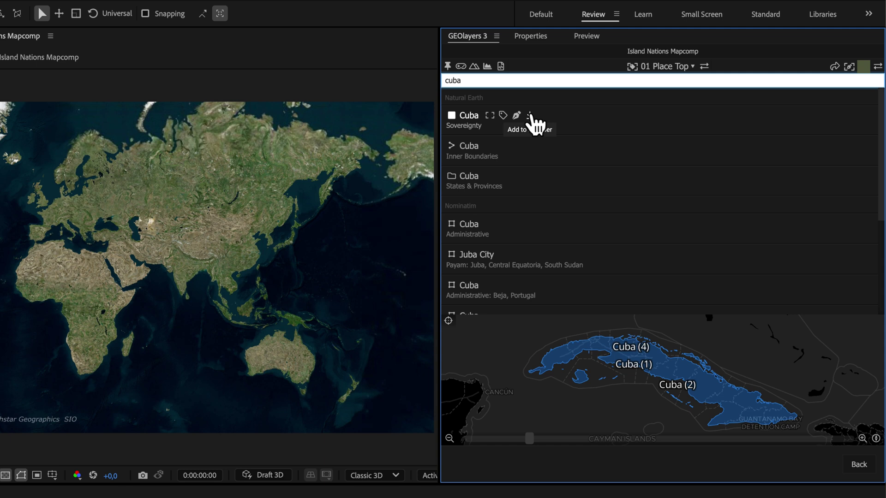
Step: Add the sovereign-state features of Cuba, Iceland and Madagascar to the map's feature list
click(531, 120)
click(506, 81)
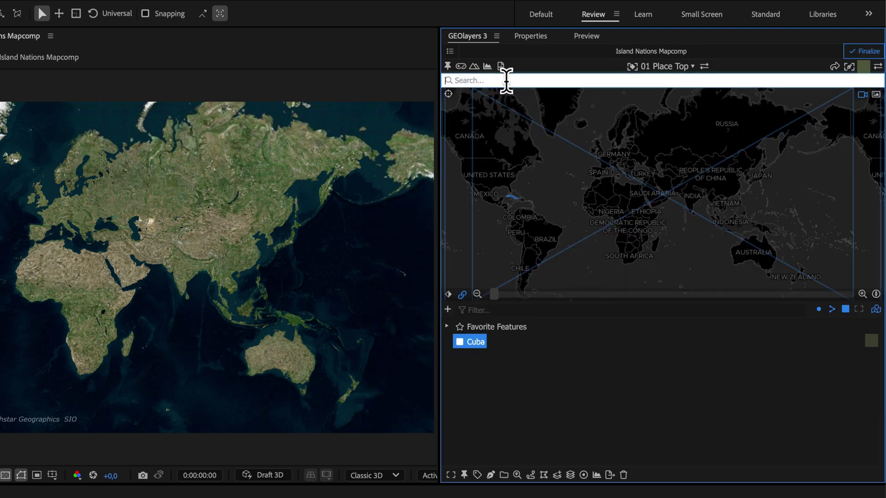
text(iceland)
click(538, 119)
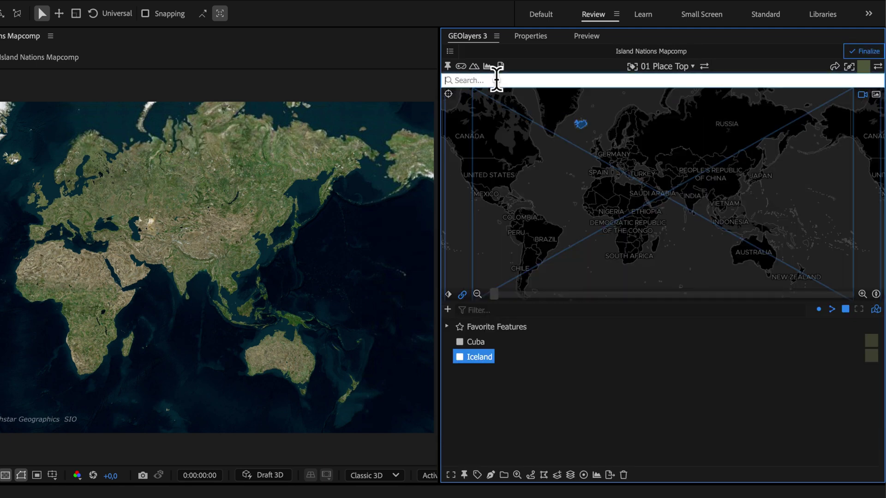
click(496, 81)
text(madagascar)
click(558, 122)
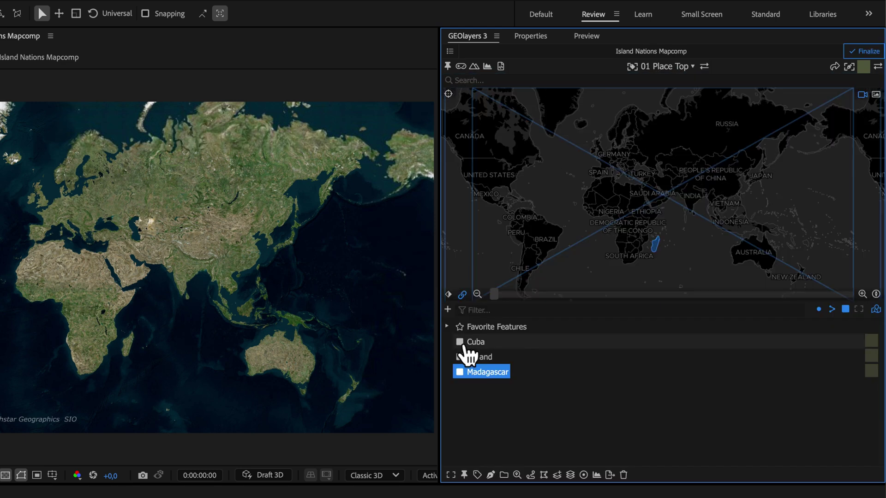
click(472, 342)
click(478, 357)
click(480, 372)
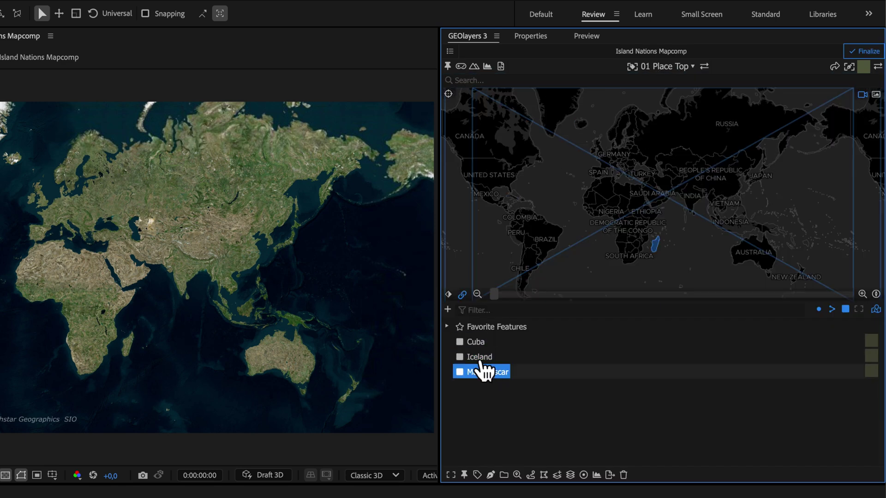
click(476, 342)
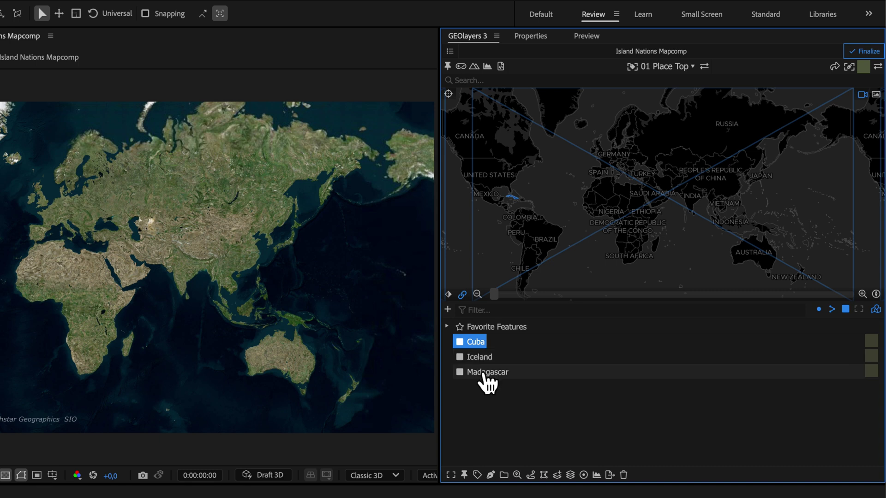
shift+click(484, 373)
click(491, 421)
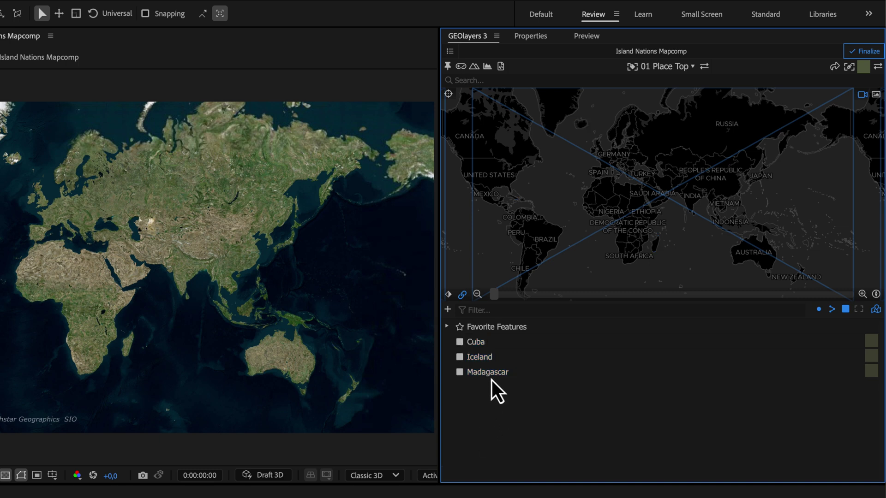
Step: Fit the mapcomp view to Cuba, Iceland and Madagascar one after another
click(476, 342)
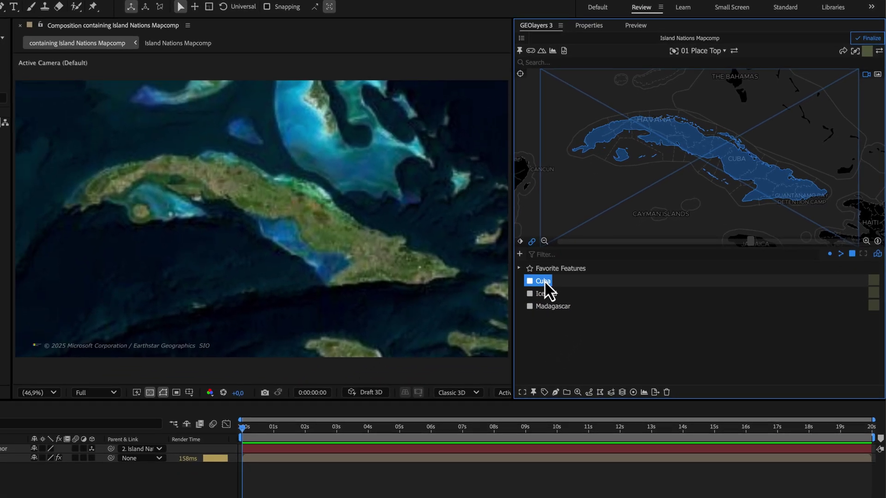
click(544, 294)
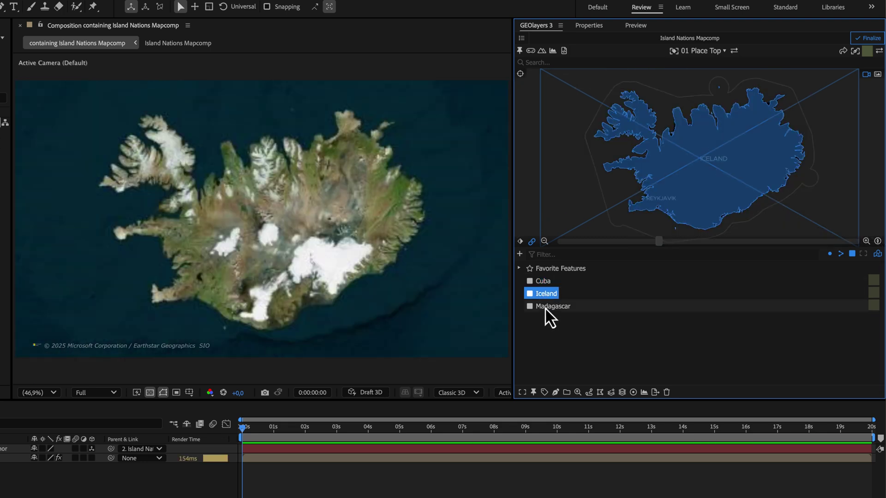
click(545, 307)
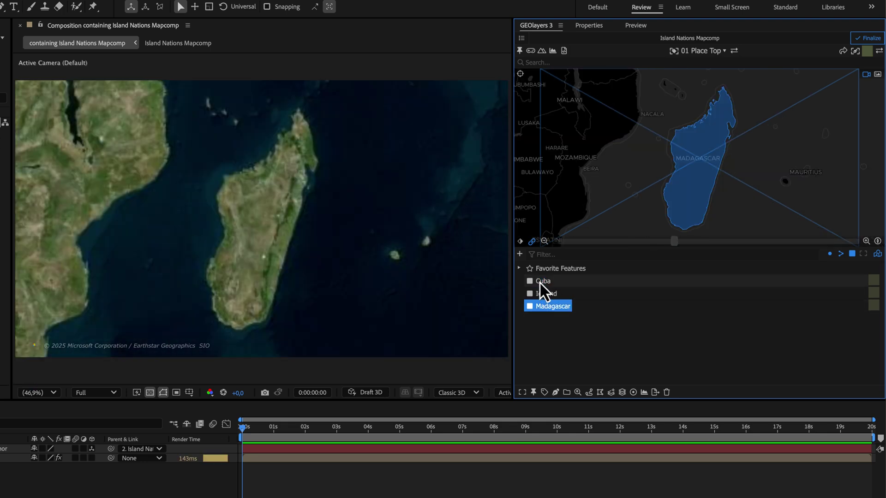
Step: Fit the mapcomp view to the Cuba, Iceland and Madagascar features together
click(539, 282)
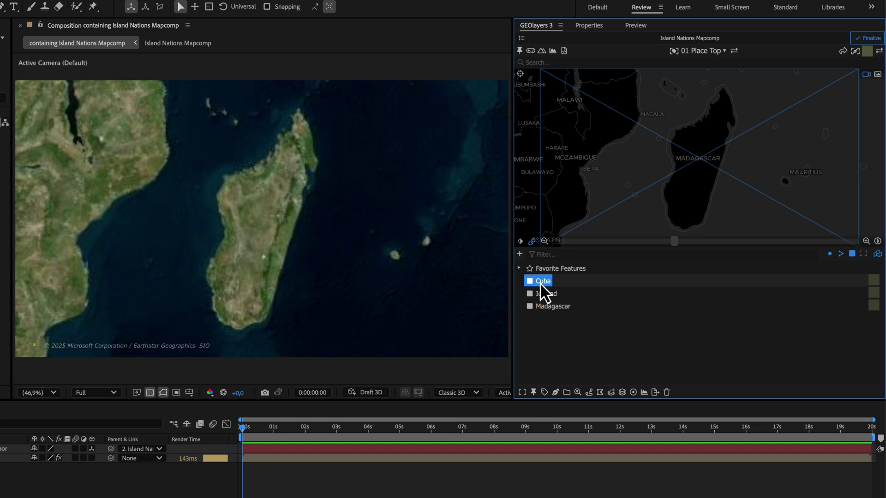
shift+click(542, 308)
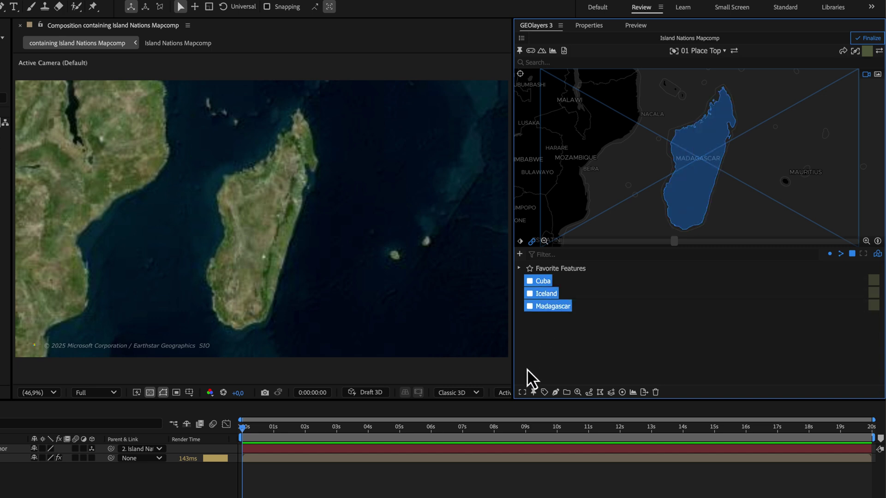
click(523, 393)
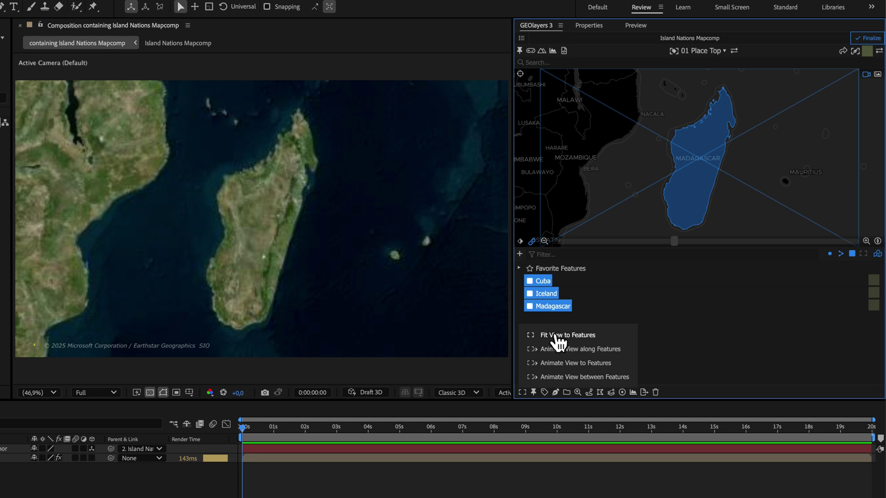
click(556, 336)
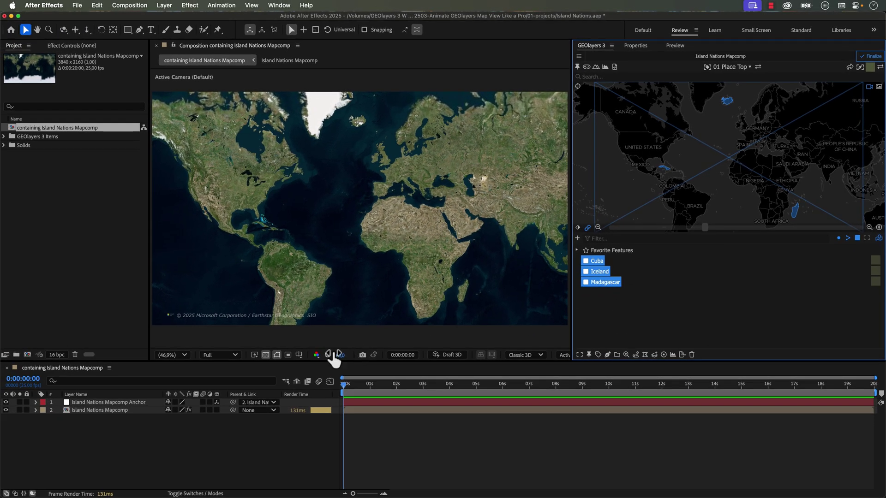
Step: Show the Island Nations Mapcomp layer's effect controls and save the current framing as a mapcomp view named World View
click(89, 410)
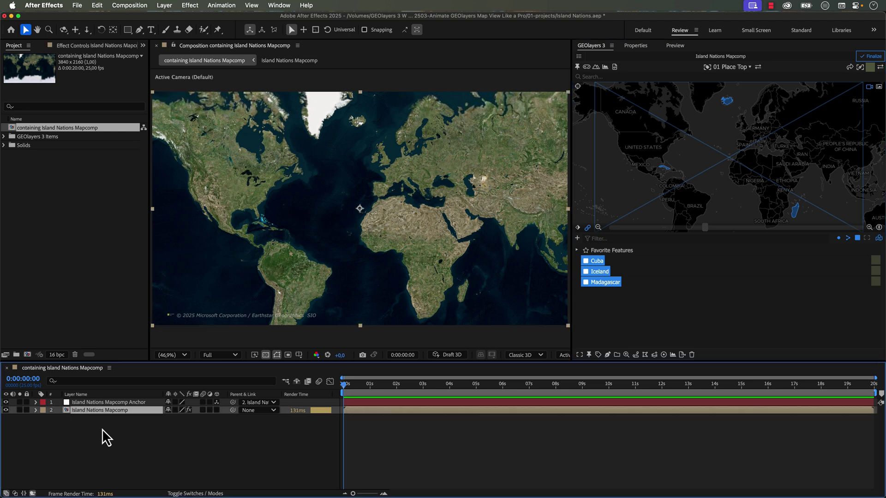
click(80, 46)
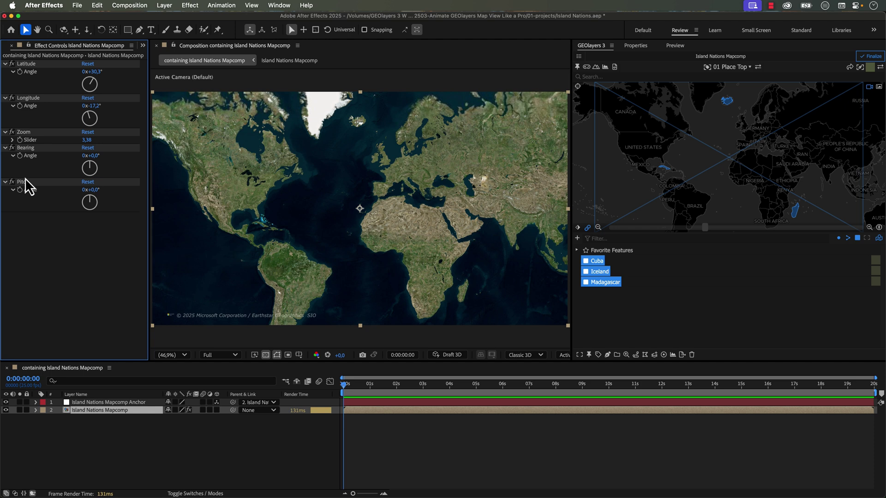
click(577, 238)
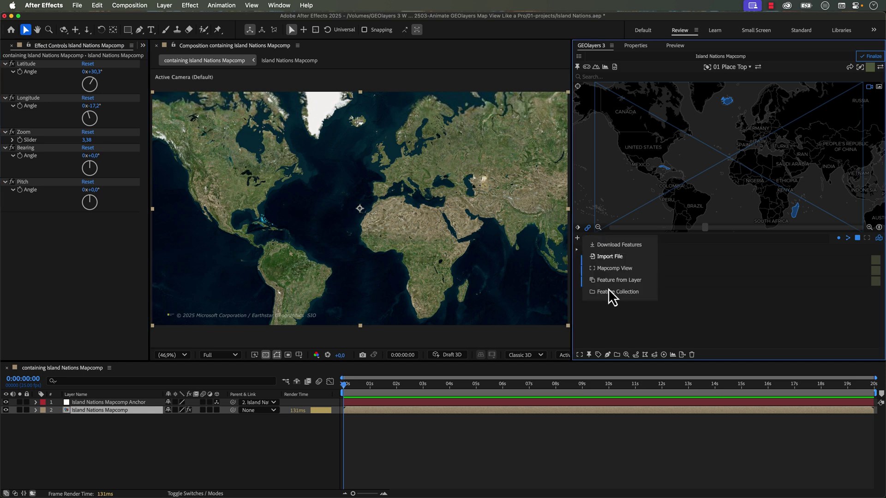
click(620, 269)
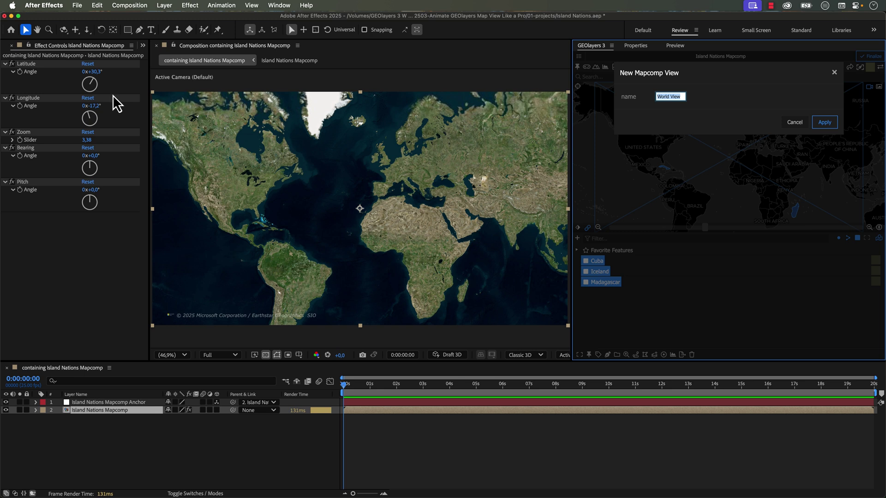
click(824, 122)
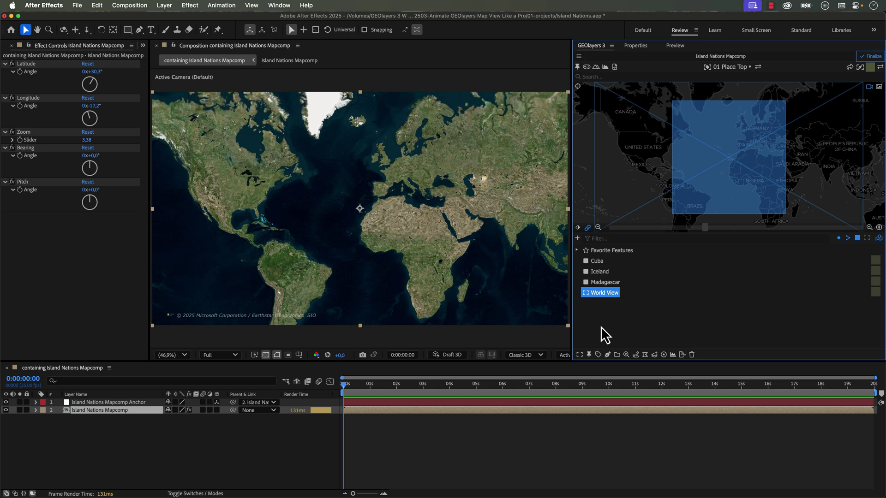
click(237, 450)
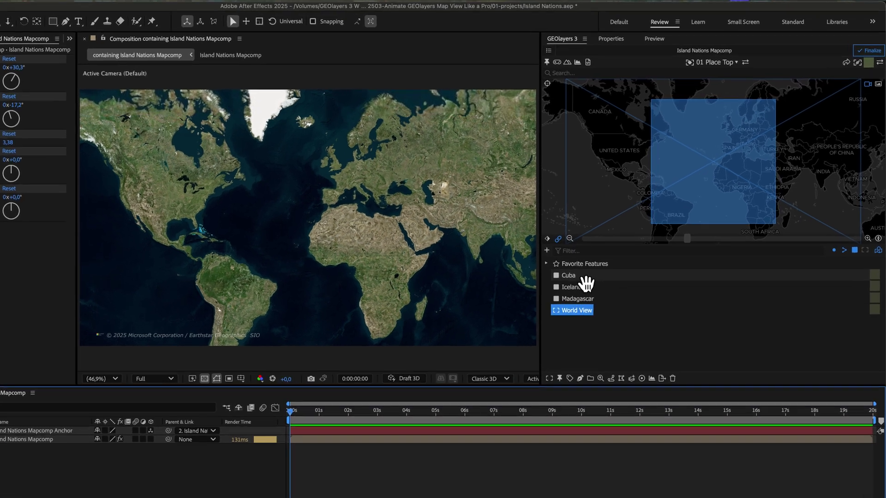
Step: Animate the view to the Cuba feature over 3 seconds, starting at the beginning of the timeline
click(562, 277)
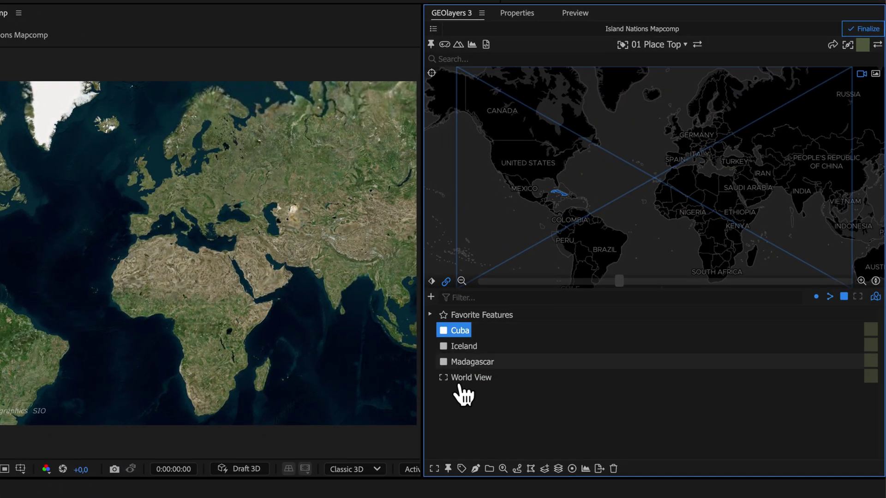
click(436, 469)
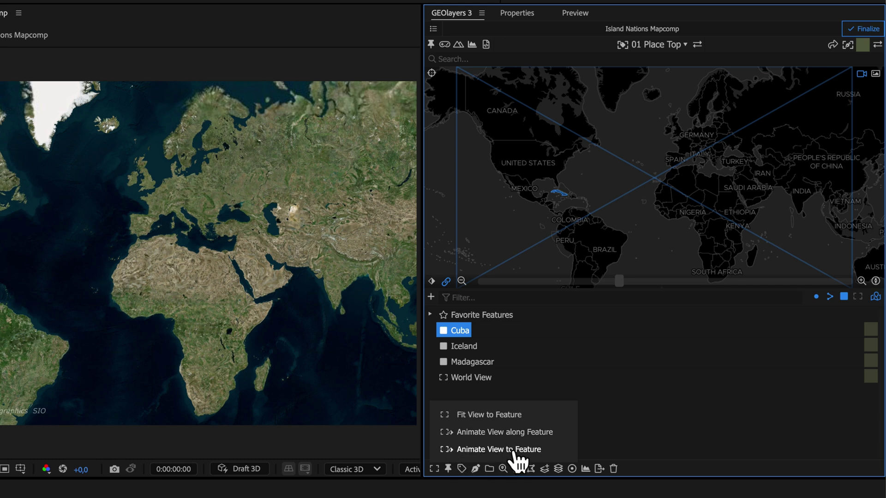
click(452, 451)
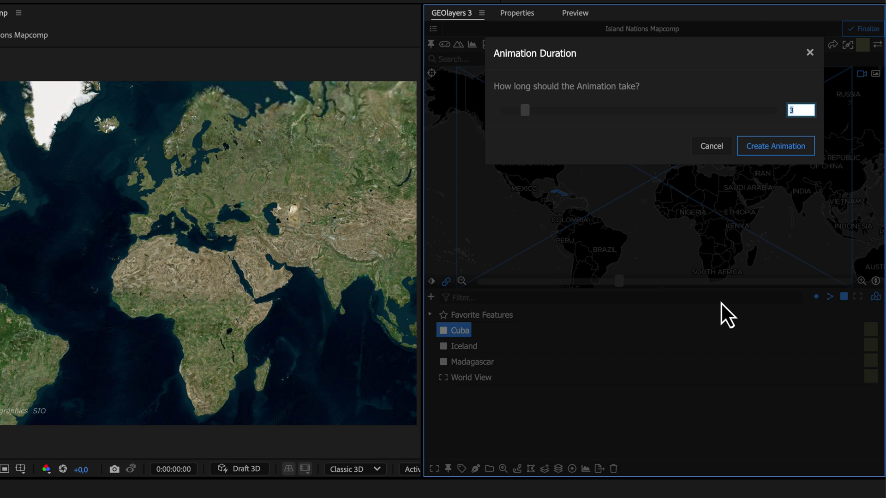
click(810, 112)
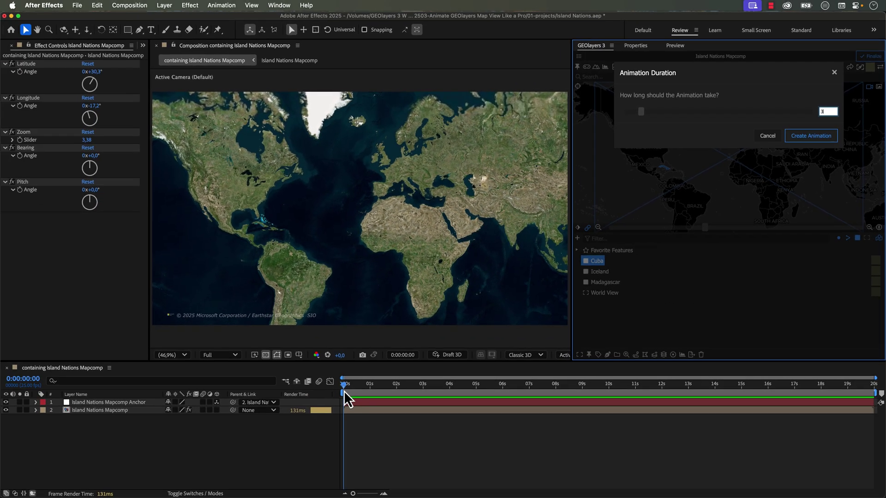
click(805, 138)
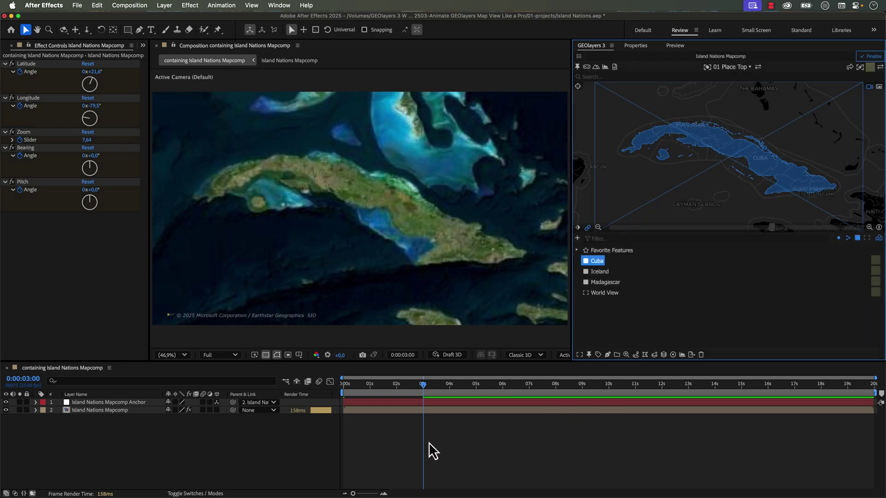
Step: Reveal the mapcomp layer's view keyframes, preview the move to Cuba, and return to the timeline start
key(u)
click(449, 447)
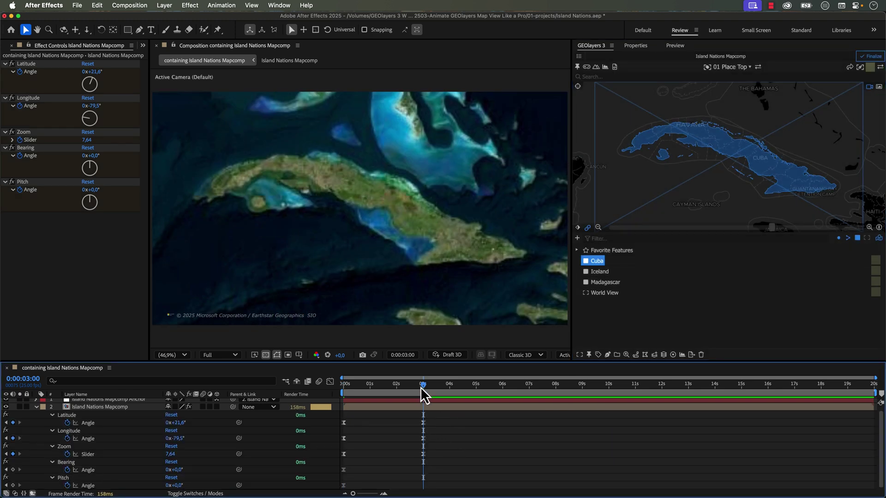
key(space)
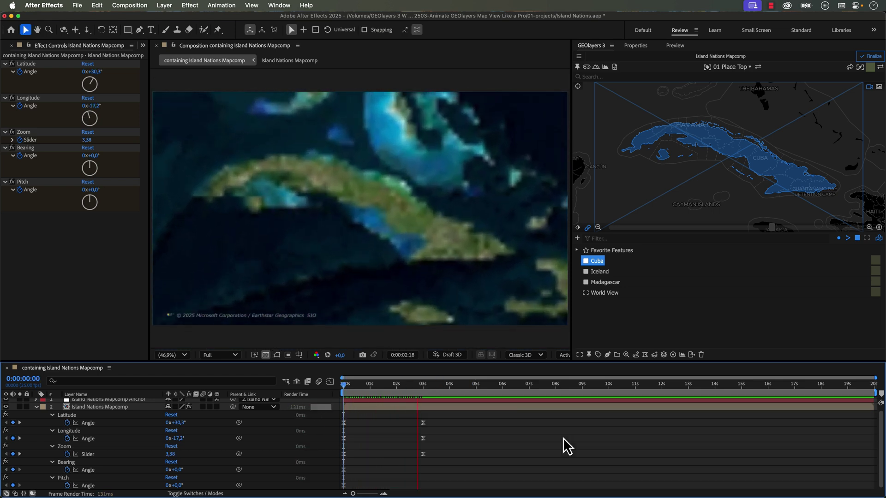
key(space)
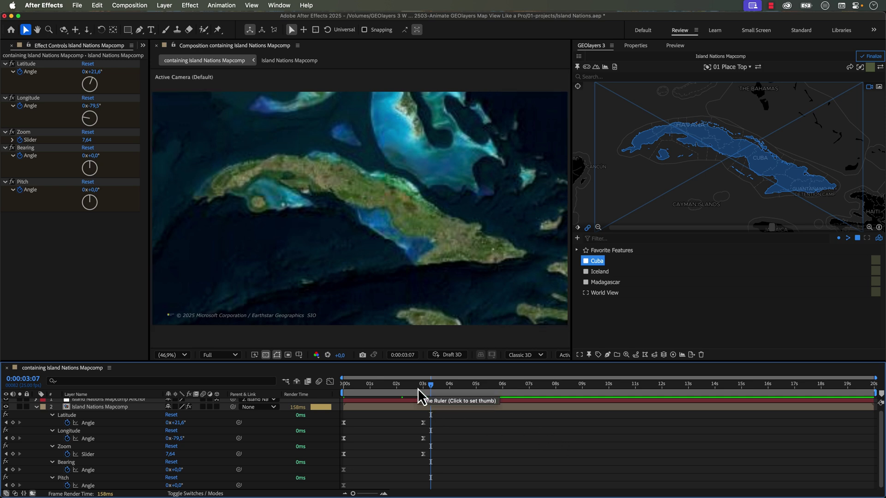
key(Home)
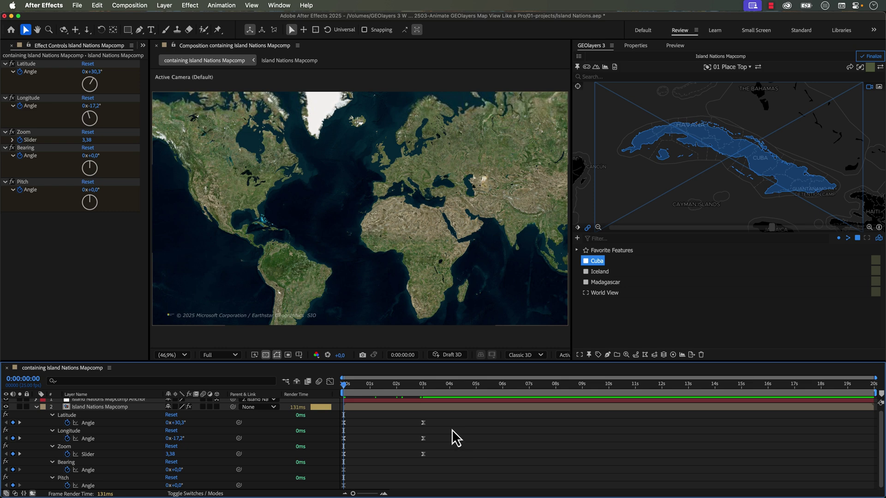
Step: Animate the view to the Iceland feature over 6 seconds starting at 0:00:03:05, and preview the move
click(354, 385)
drag(356, 390, 428, 390)
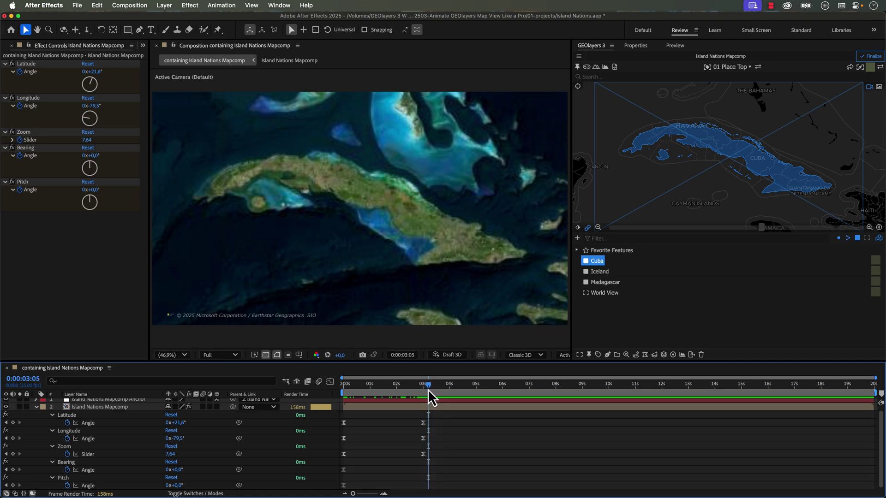
click(600, 272)
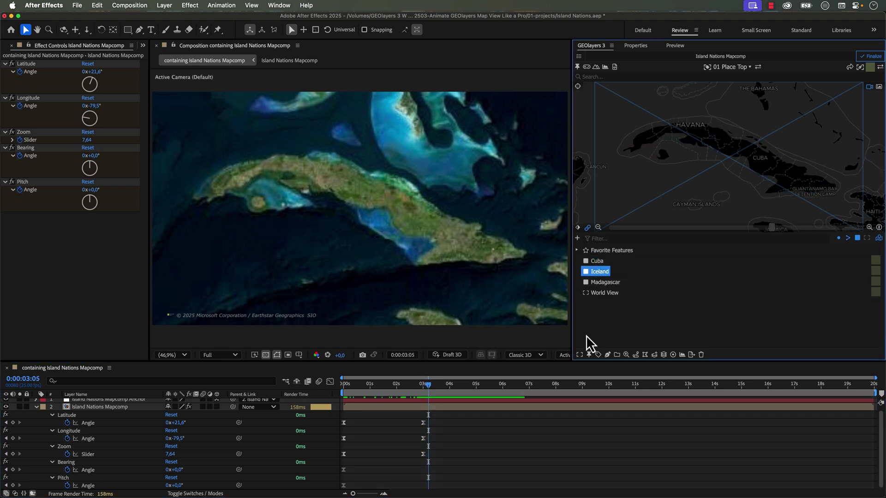
click(580, 355)
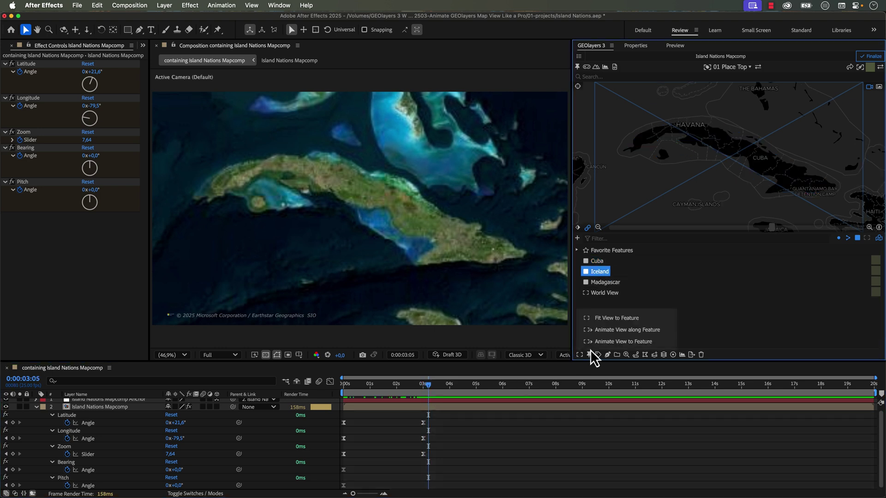
click(612, 342)
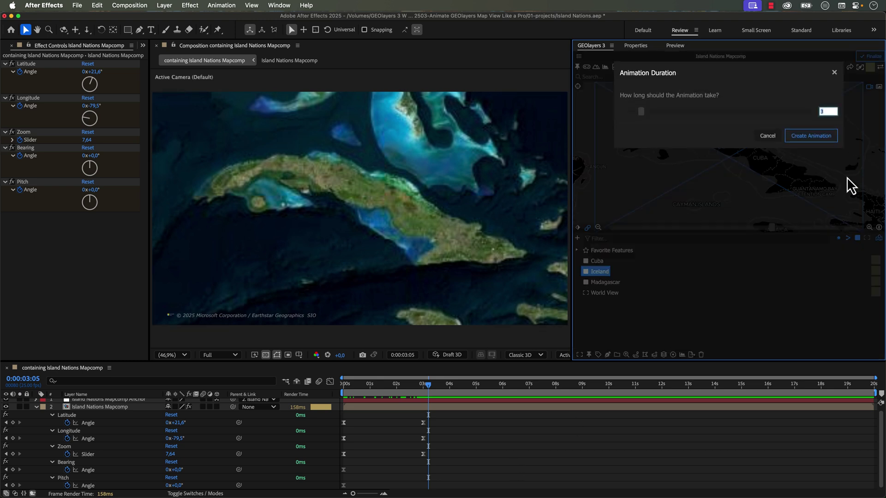
click(821, 137)
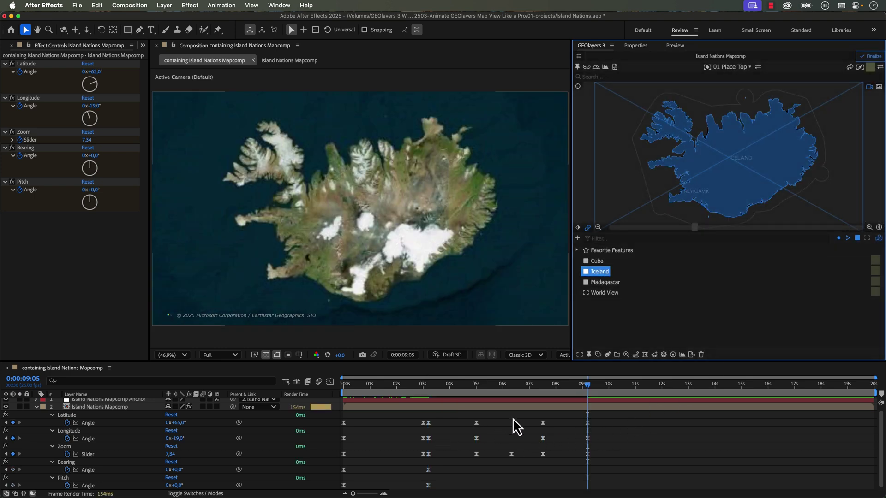
click(432, 390)
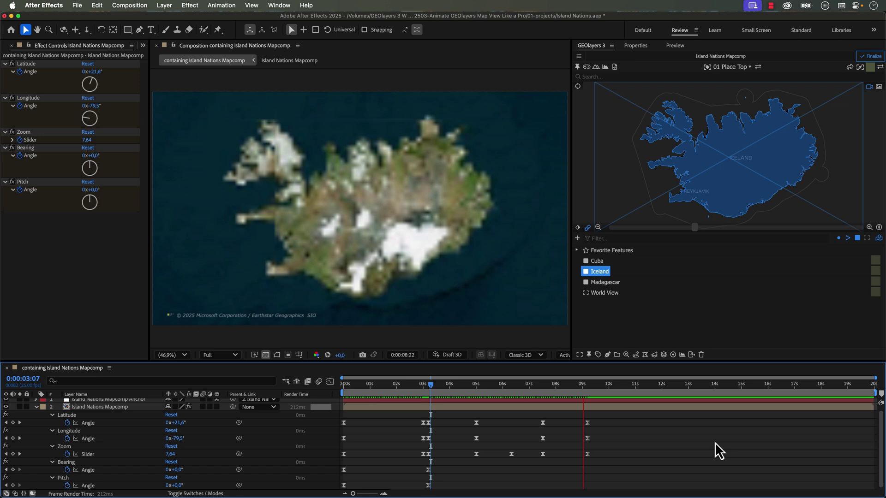
key(space)
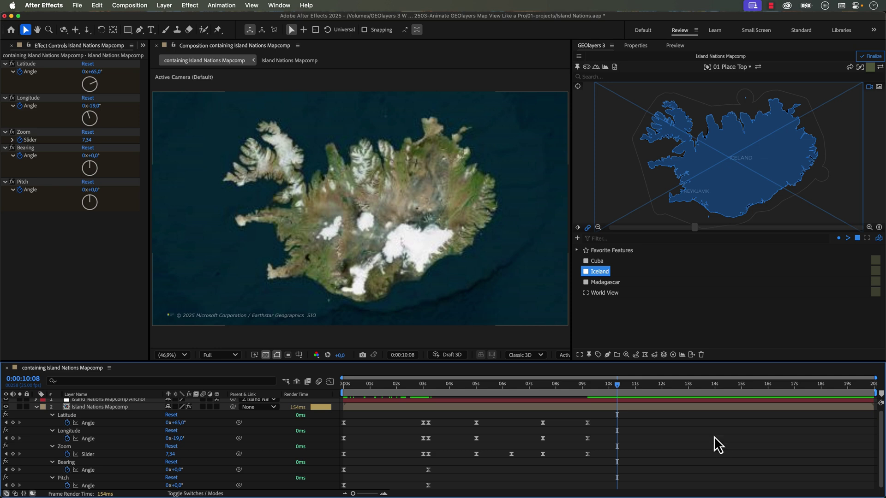
Step: Animate the view to the Madagascar feature over 6 seconds starting at 0:00:09:09, and preview the move
click(591, 388)
click(591, 384)
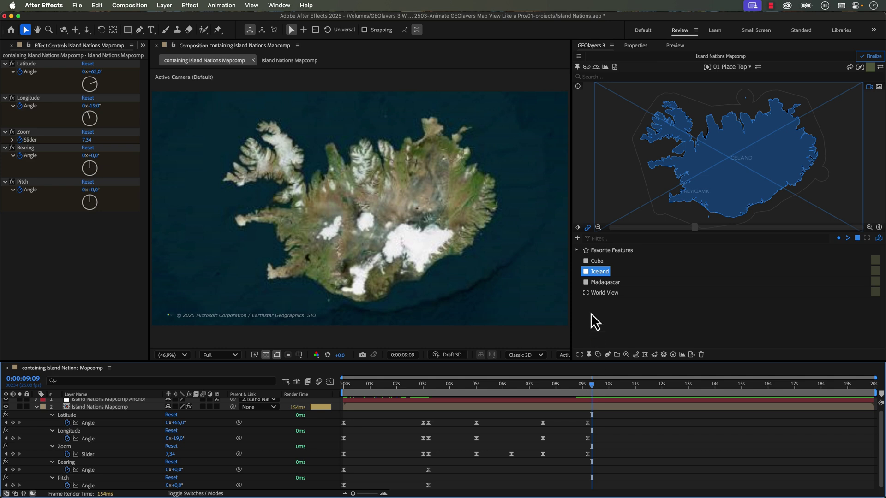
click(596, 282)
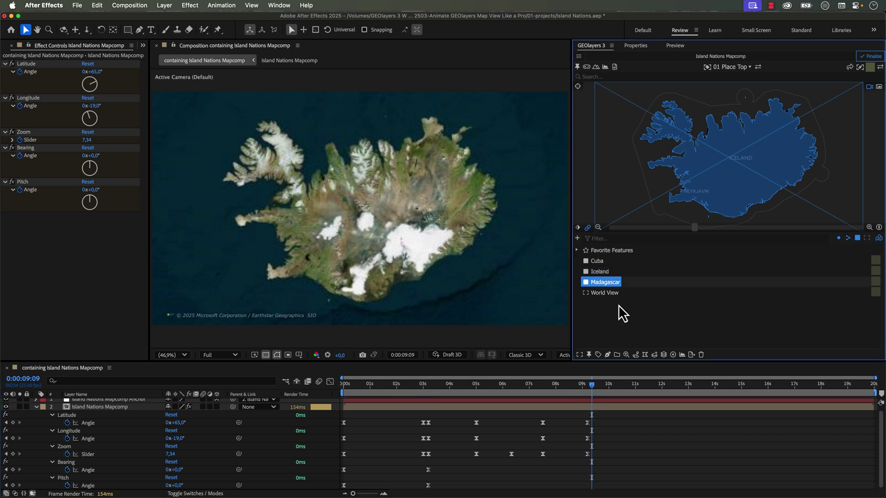
click(585, 355)
click(625, 341)
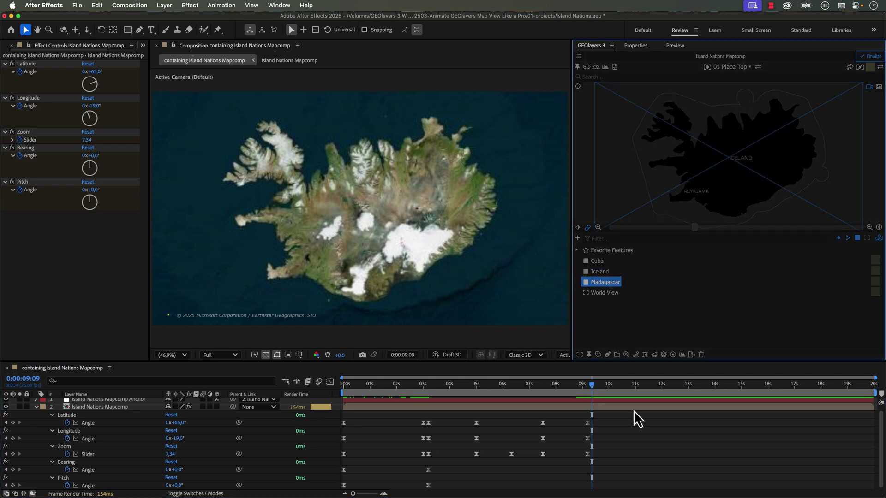
click(808, 137)
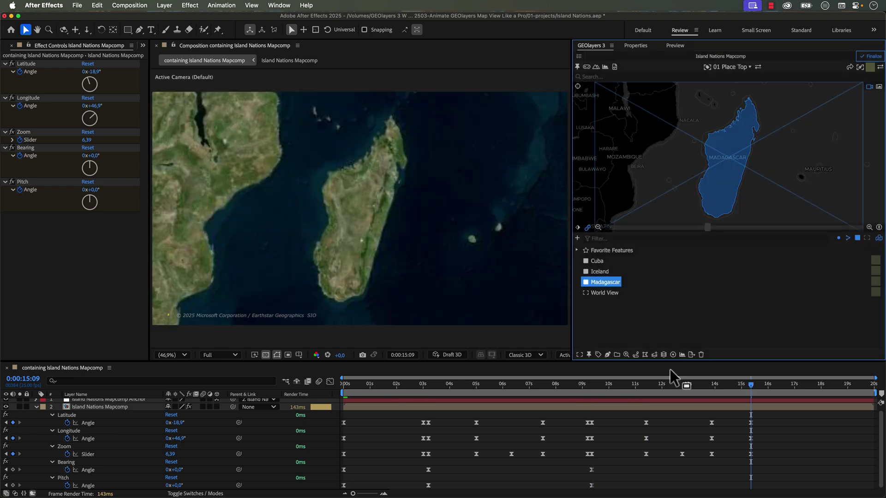
drag(671, 388, 586, 392)
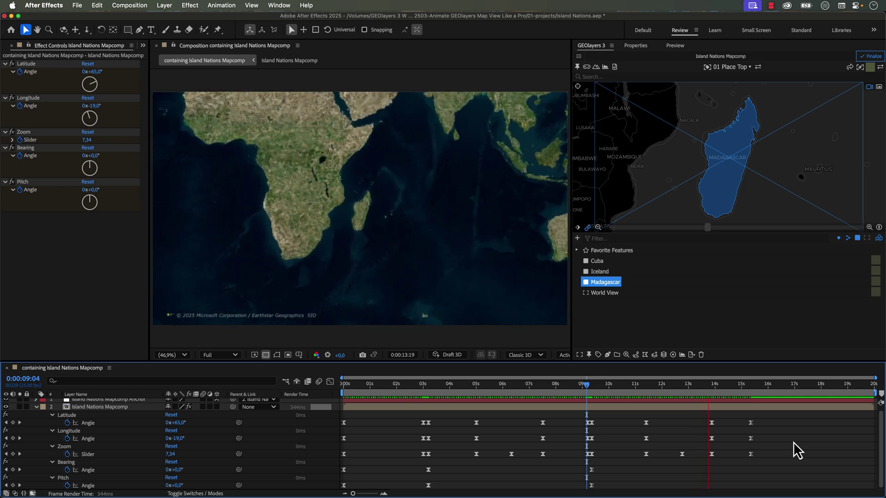
Step: Animate the view back to the World View over 3 seconds starting at 0:00:15:12, and preview the animation from the timeline start
drag(755, 389, 754, 388)
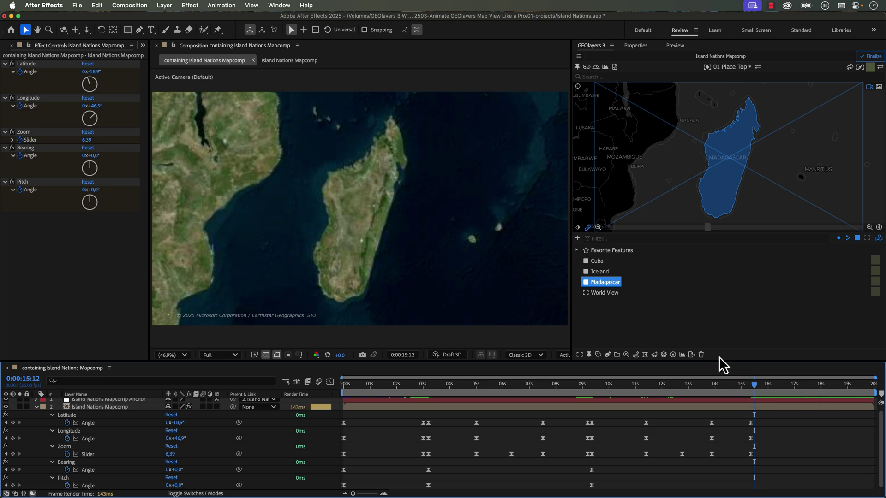
click(600, 295)
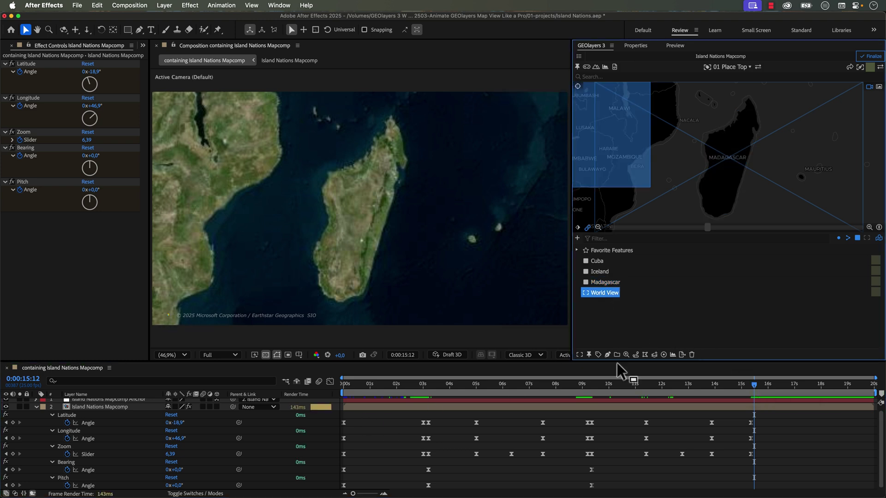
click(589, 355)
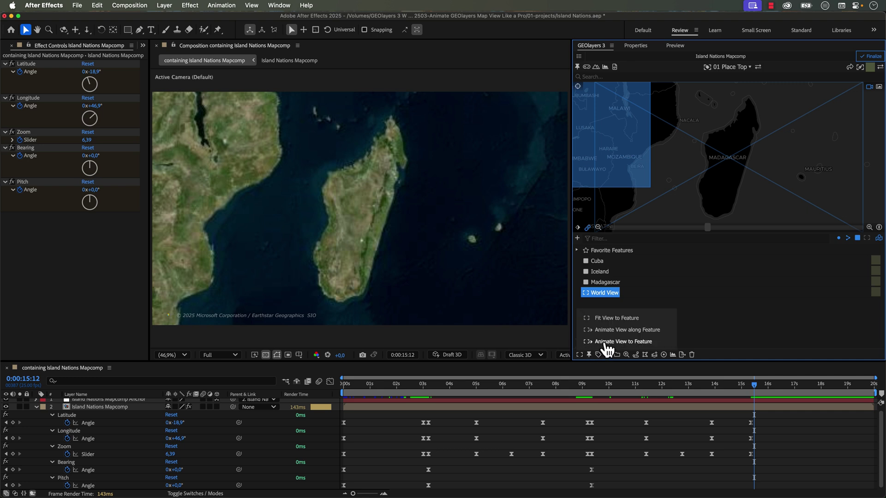
click(614, 344)
text(3)
click(812, 136)
key(space)
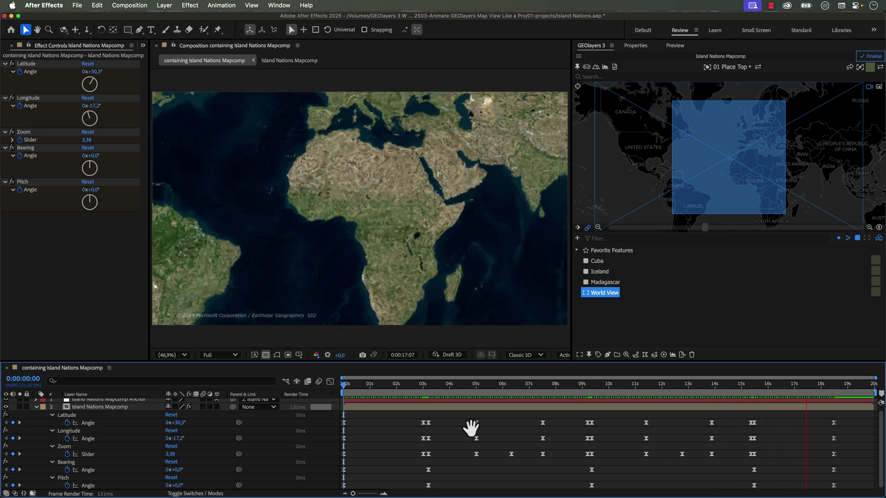
Step: Isolate the mapcomp layer's Bearing and Pitch properties in the timeline and remove all their keyframes
drag(499, 391, 586, 388)
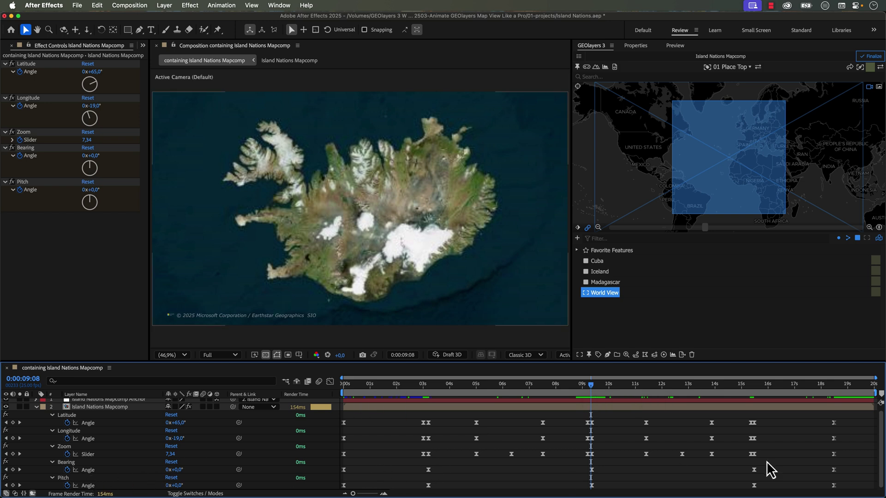
drag(851, 467, 318, 490)
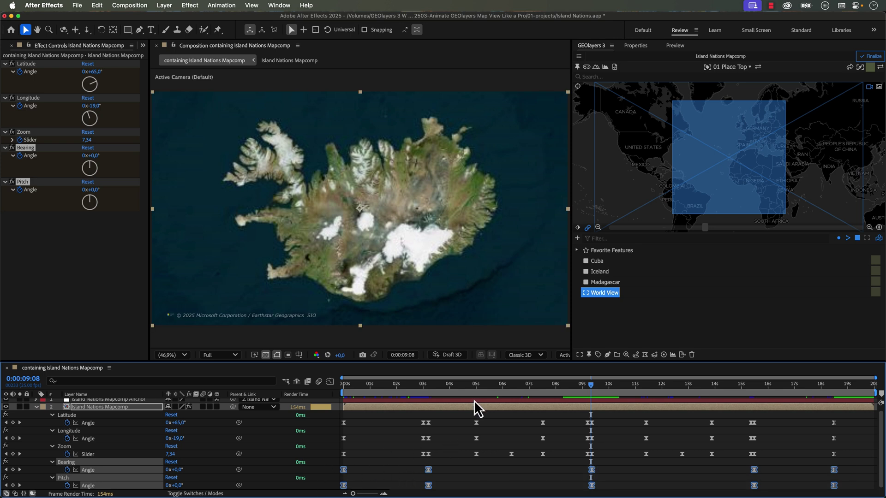
mouse_move(474, 386)
mouse_down()
mouse_move(403, 389)
mouse_move(468, 387)
mouse_up()
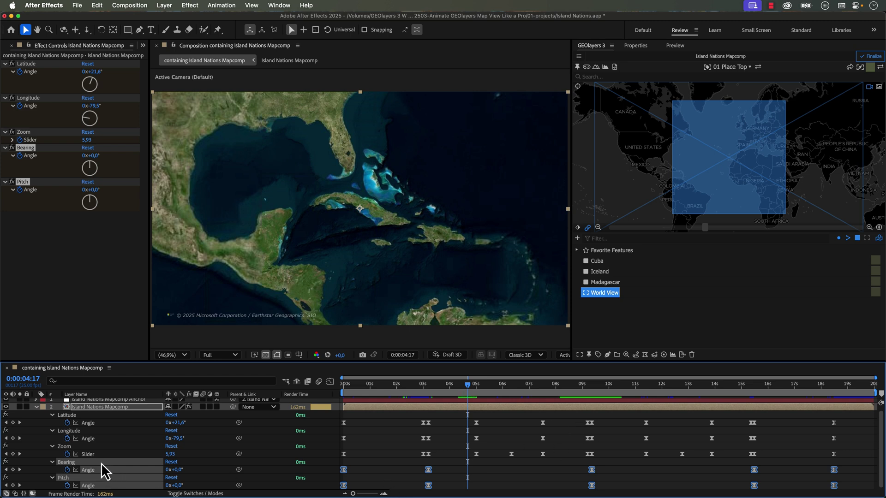
key(s)
key(s)
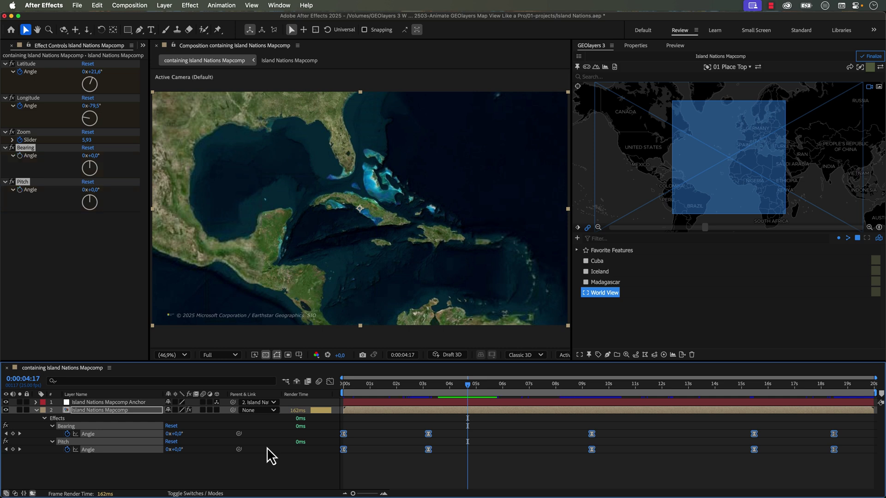
click(350, 463)
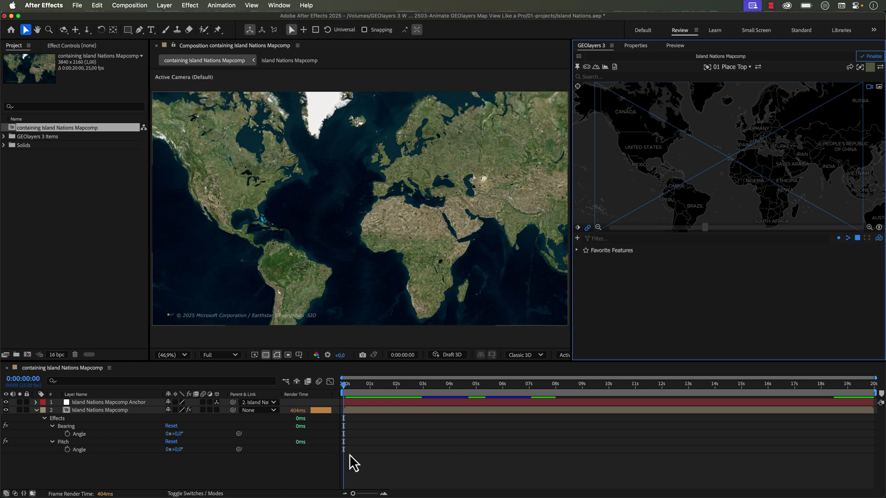
Step: Keyframe the Bearing angle at 12° at the timeline start and -12° at 0:00:03:10
mouse_move(344, 388)
mouse_down()
mouse_move(373, 392)
mouse_move(339, 391)
mouse_up()
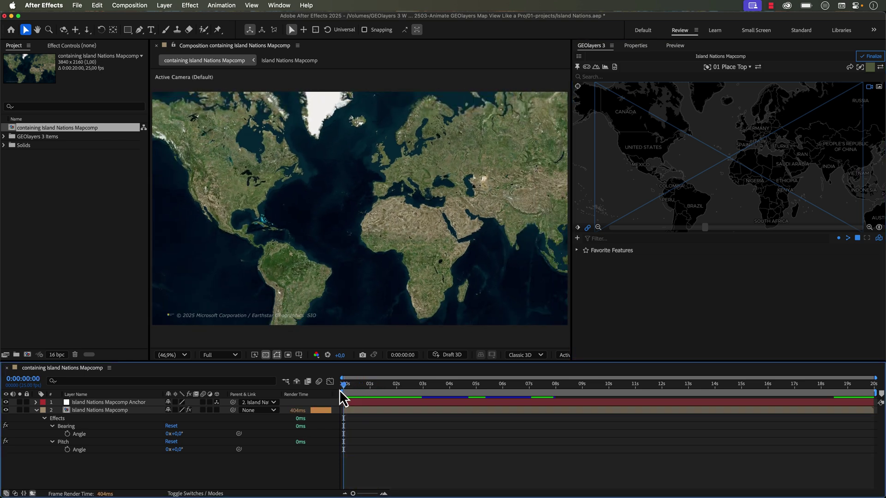
mouse_move(180, 439)
mouse_down()
mouse_move(176, 432)
mouse_move(183, 438)
mouse_up()
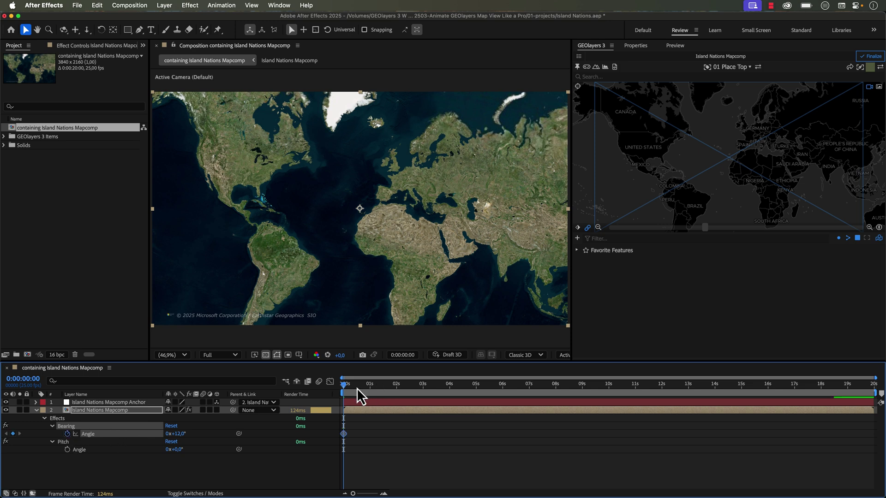
click(372, 394)
drag(385, 387, 434, 388)
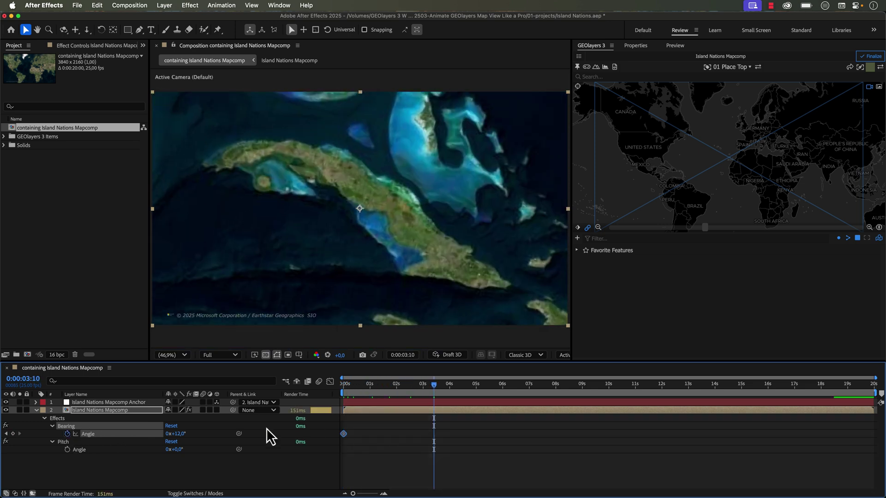
text(-12)
key(Return)
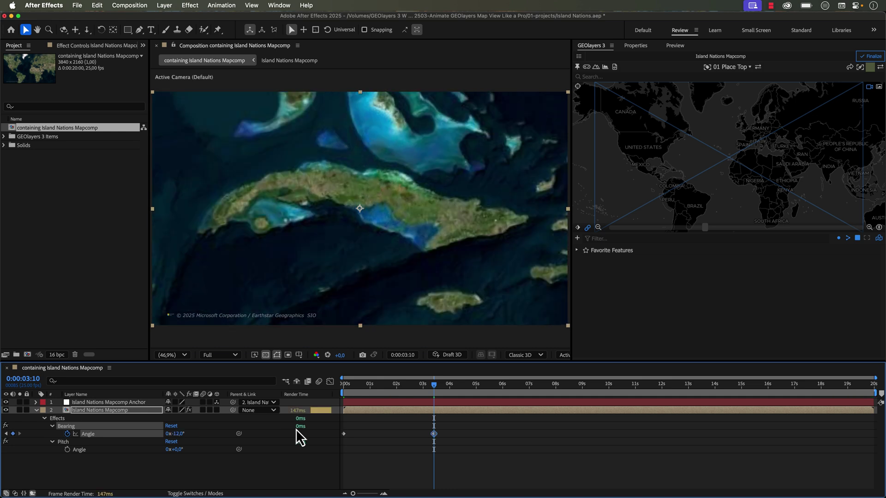
Step: Add the expression loopOut("pingpong") to the Bearing angle and preview the rotation from the timeline start
drag(434, 384, 337, 383)
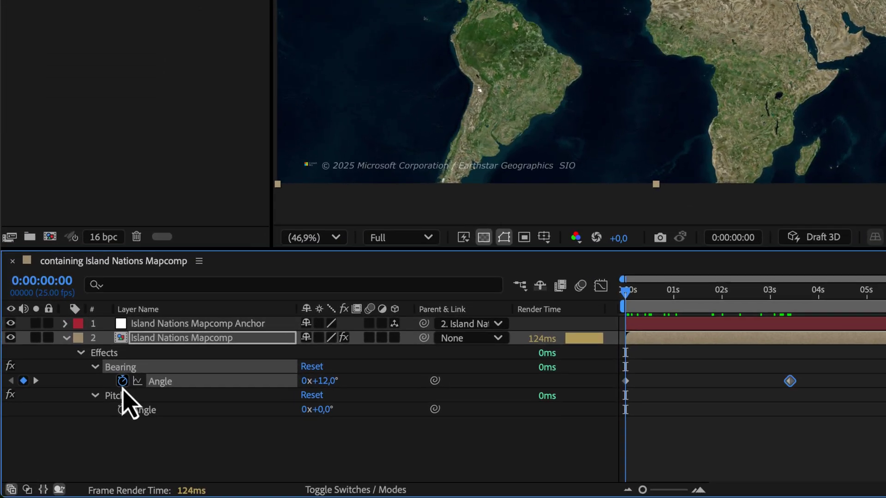
alt+click(72, 428)
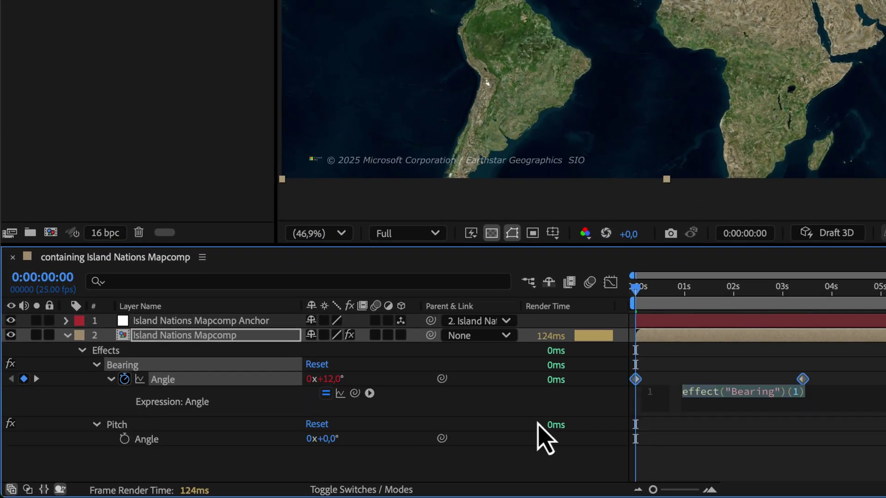
text(loop)
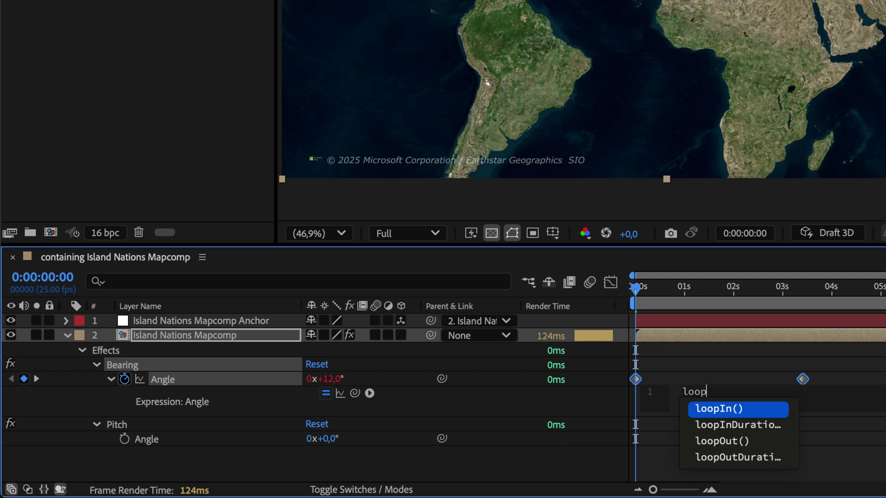
key(Down)
key(Down)
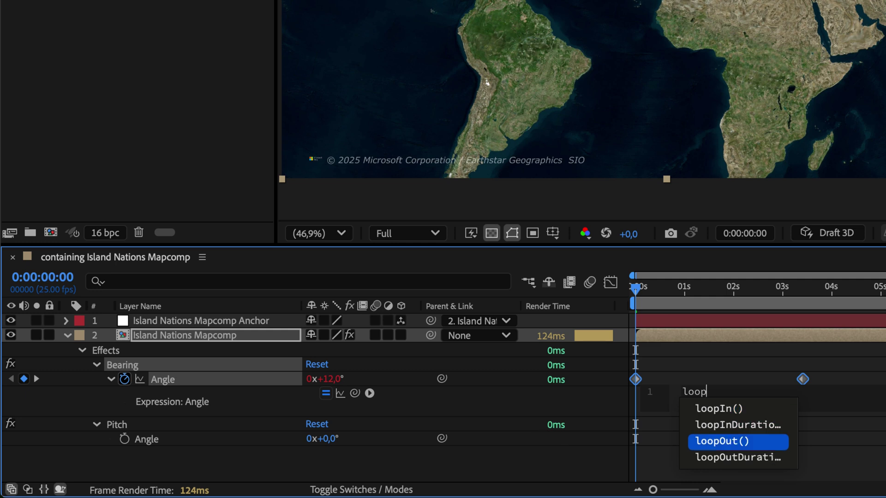
key(Return)
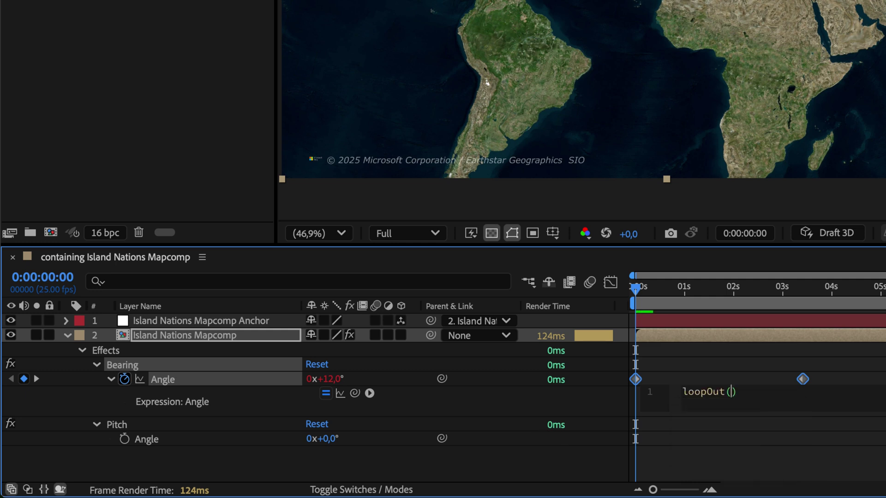
text(")
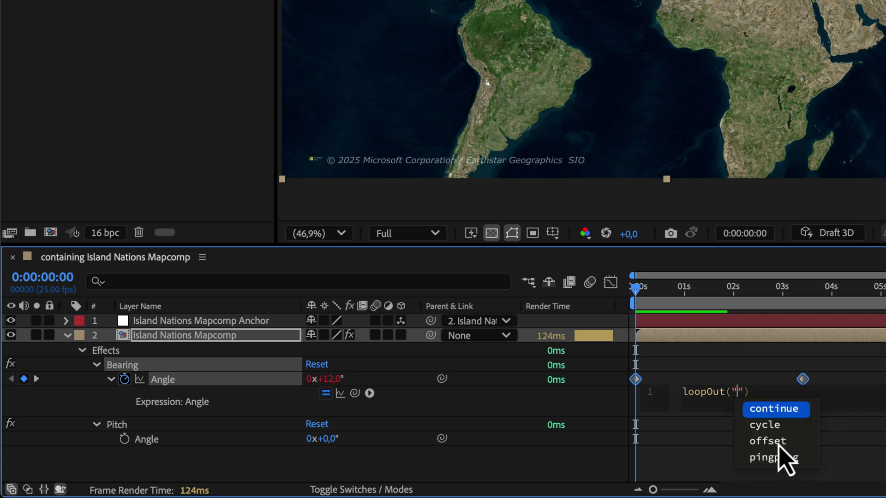
key(Down)
key(Down)
key(Down)
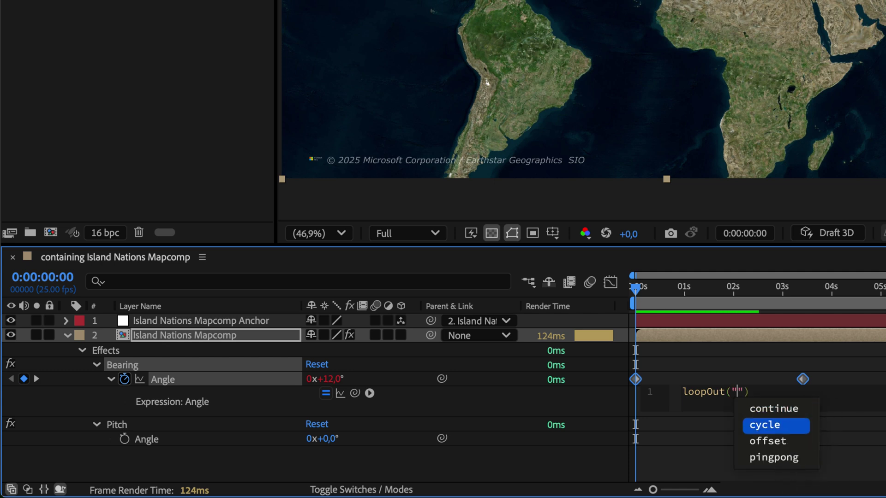
key(Up)
key(Up)
key(Up)
key(Down)
key(Down)
key(Down)
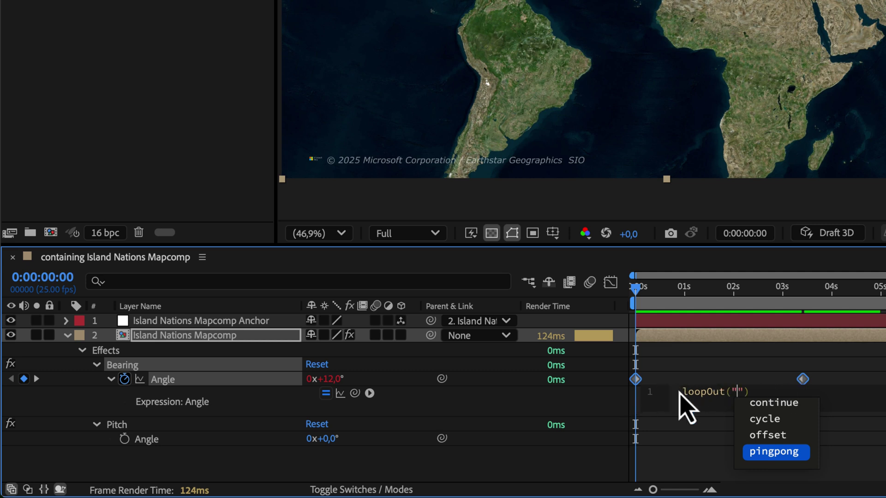
click(781, 453)
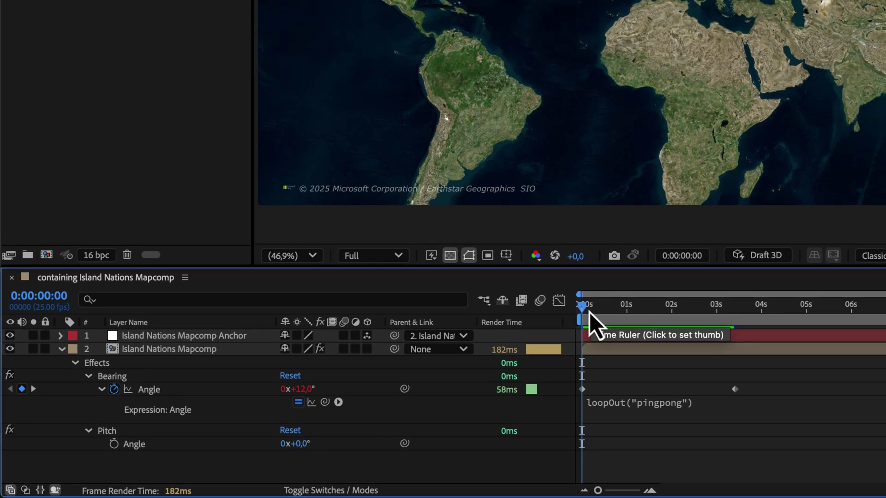
drag(637, 289, 720, 292)
drag(389, 387, 344, 392)
key(space)
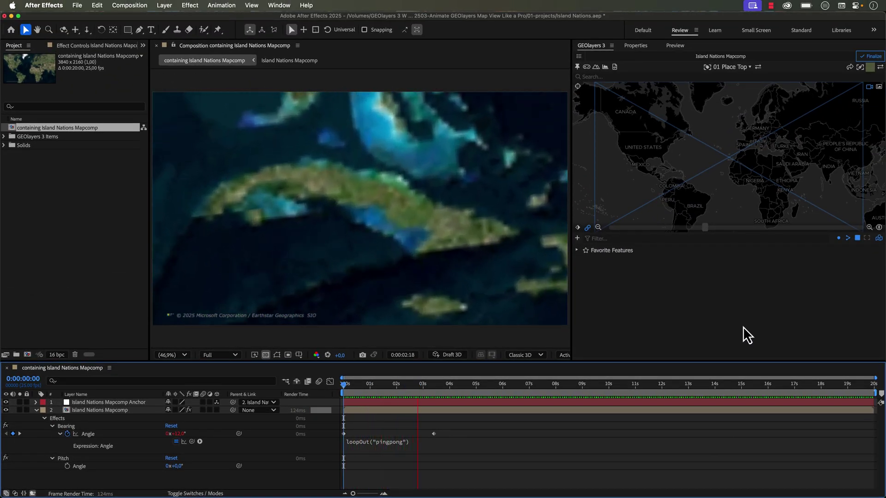
Step: Apply Easy Ease to both Bearing keyframes and check the rotation around 0:00:05:13
drag(450, 420, 331, 438)
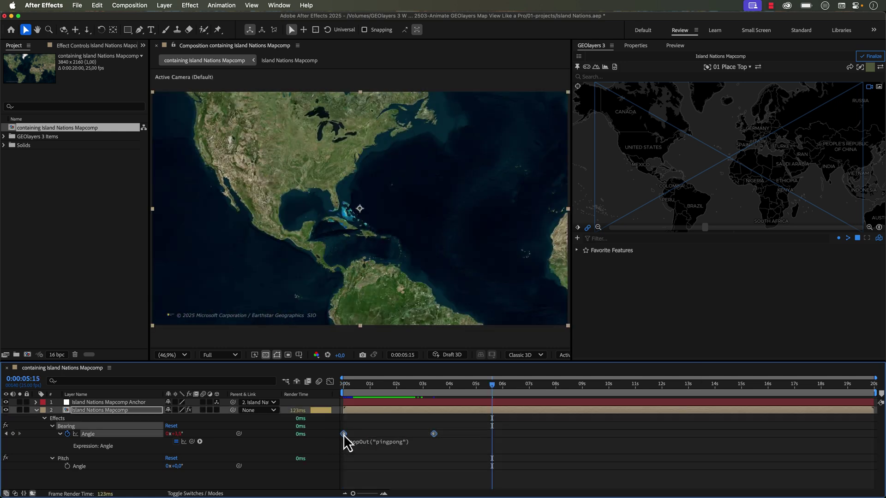
right_click(344, 434)
mouse_move(385, 490)
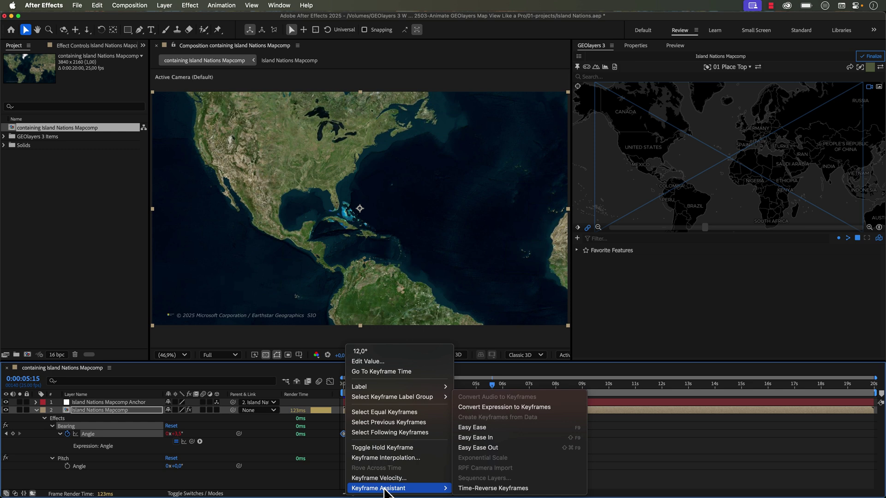
click(478, 429)
click(462, 425)
click(504, 384)
mouse_move(504, 385)
mouse_down()
mouse_move(540, 385)
mouse_move(489, 393)
mouse_up()
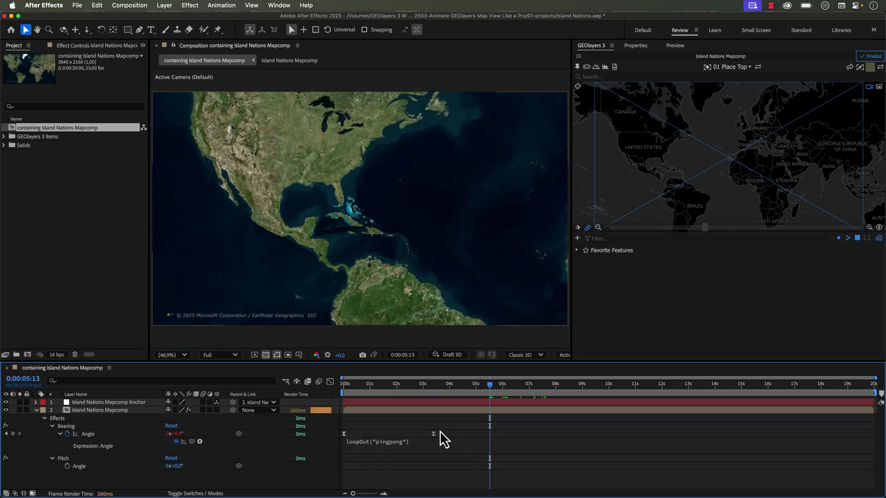
Step: Move the second Bearing keyframe to just before 8 seconds and check the rotation up to 0:00:10:00
drag(433, 434, 514, 434)
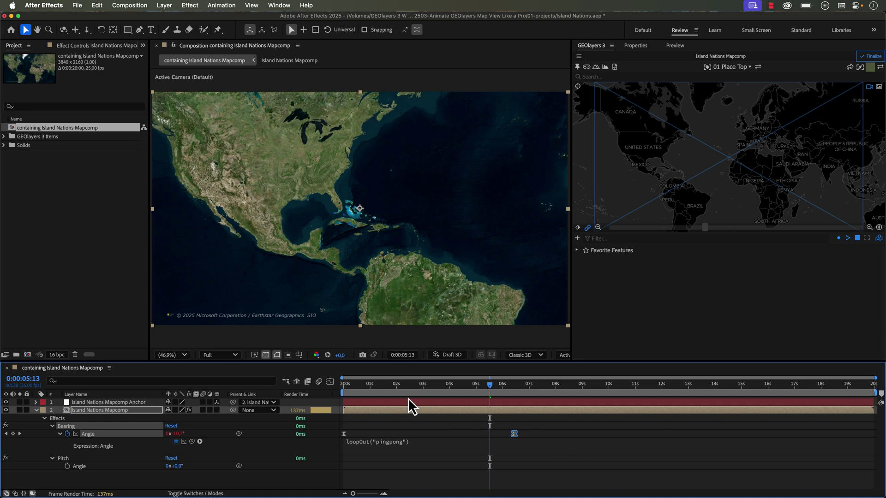
drag(515, 433, 552, 433)
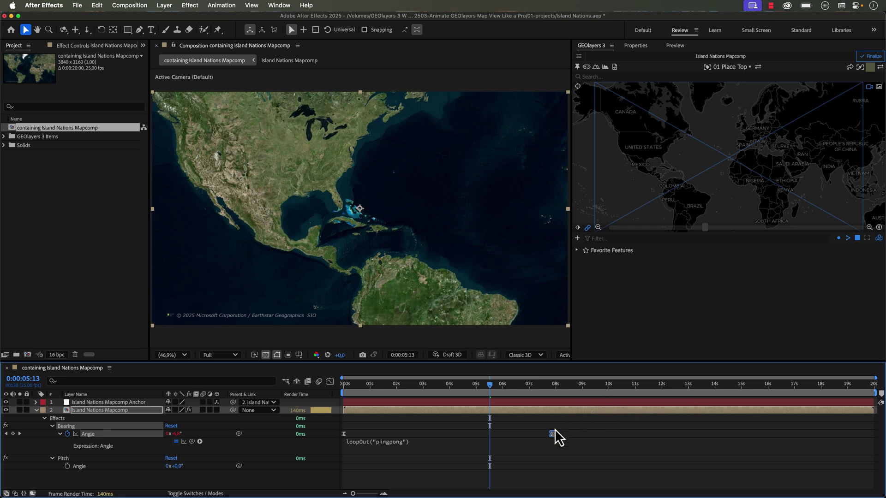
click(577, 436)
click(491, 389)
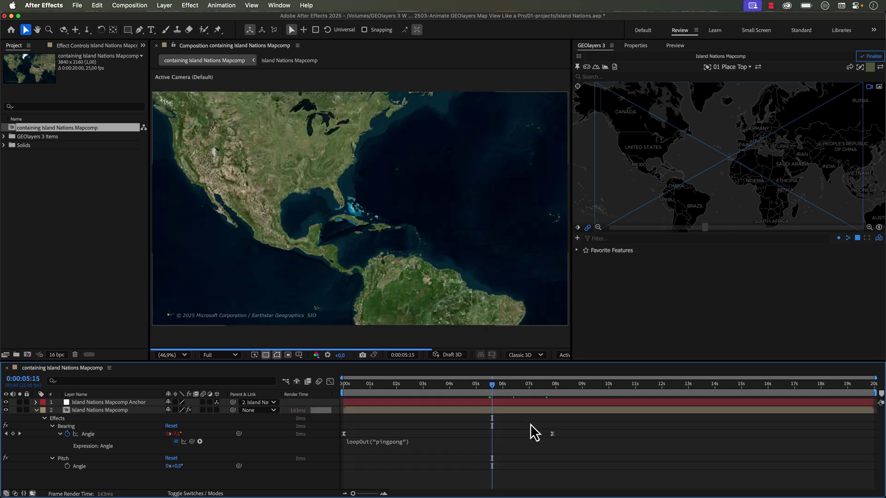
click(502, 390)
click(610, 390)
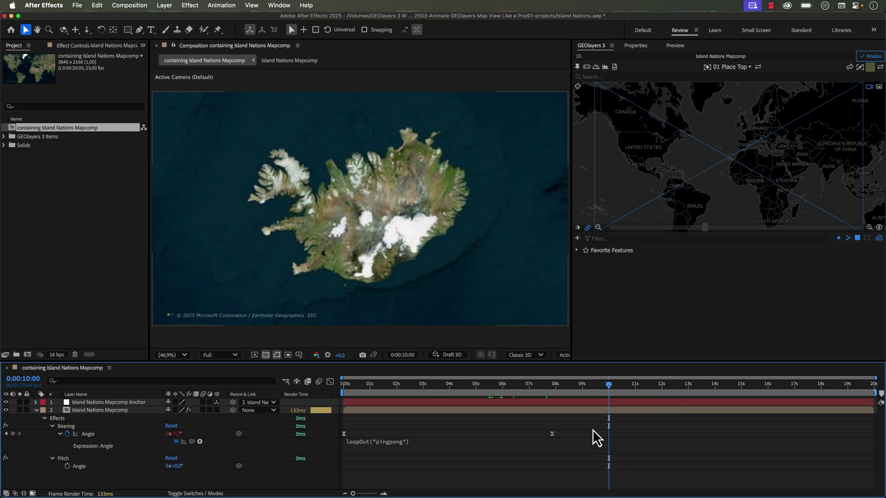
Step: Move the second Bearing keyframe to 0:00:10:00, check the rotation and return to the timeline start
drag(552, 433, 609, 436)
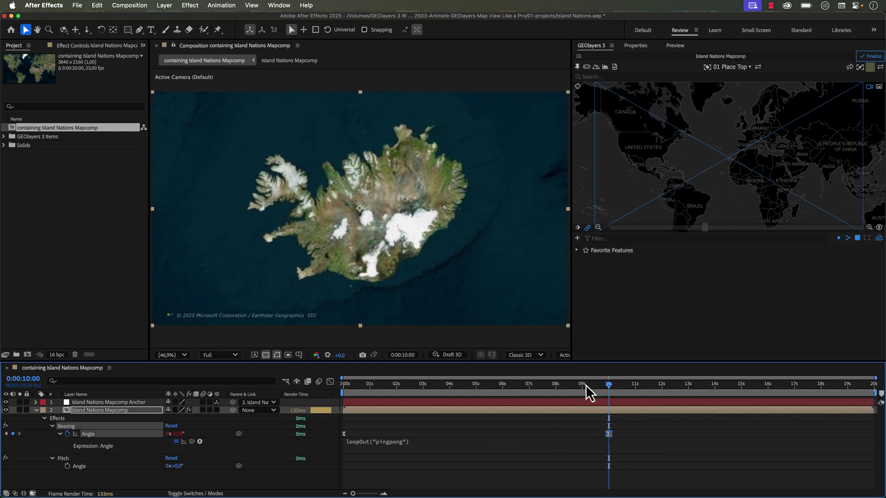
drag(416, 390, 349, 390)
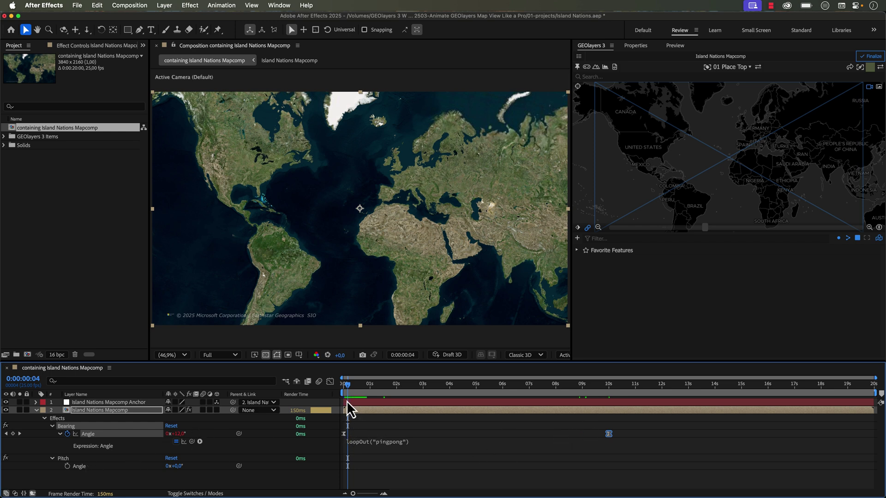
drag(354, 387, 319, 388)
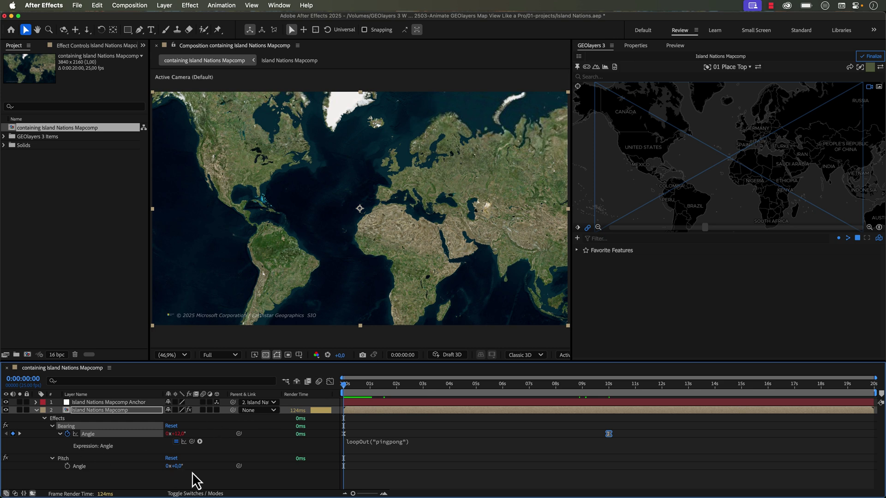
Step: Keyframe the Pitch angle at 32° at the timeline start and 43° at 0:00:10:00
drag(180, 469, 184, 473)
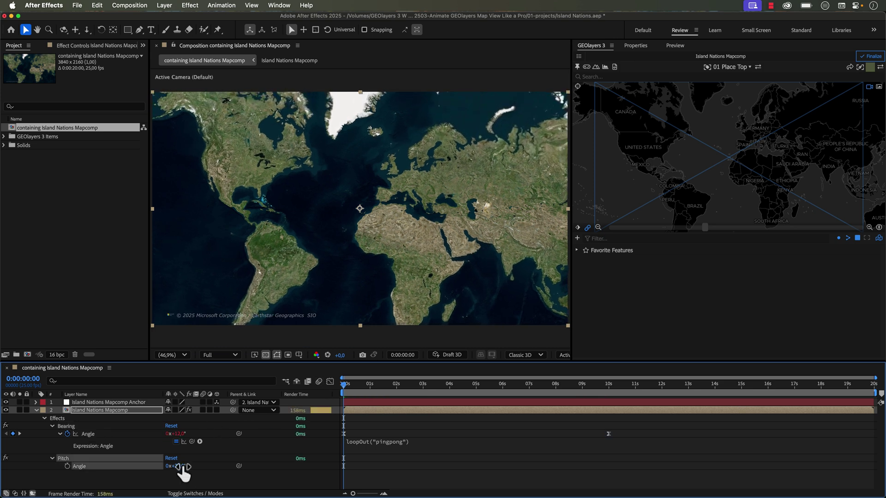
click(180, 466)
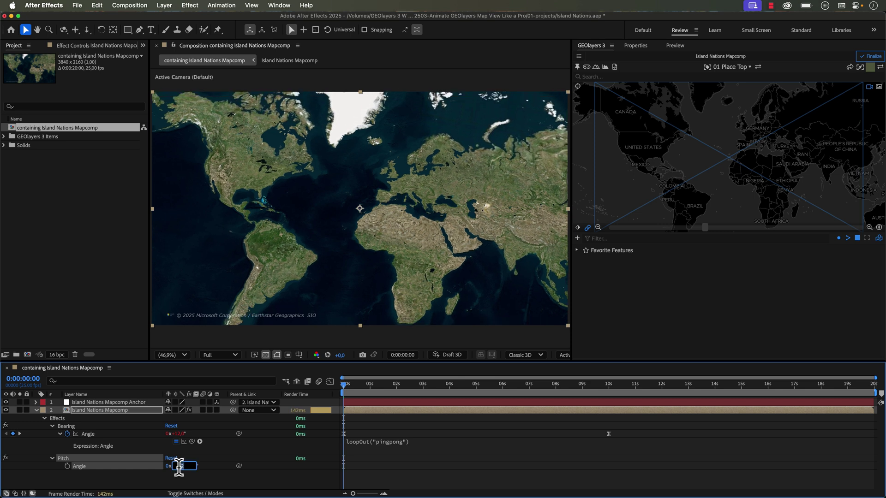
click(234, 459)
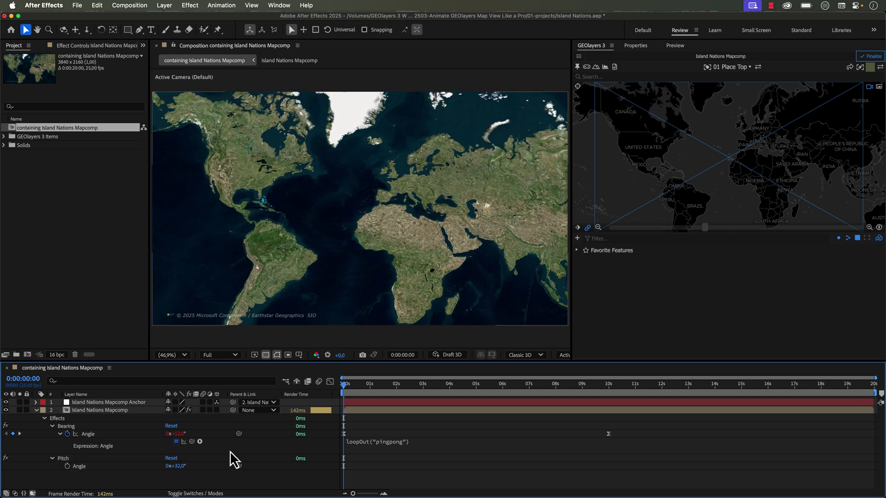
click(68, 467)
drag(400, 386, 609, 396)
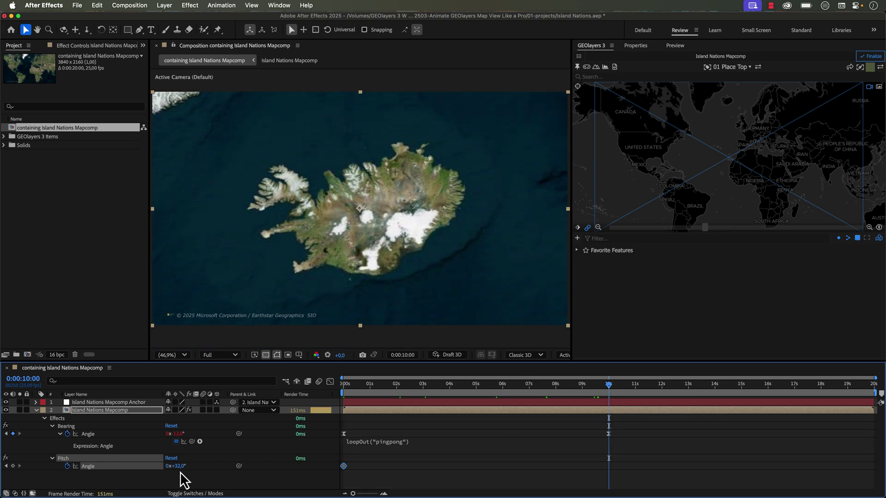
drag(180, 467, 185, 471)
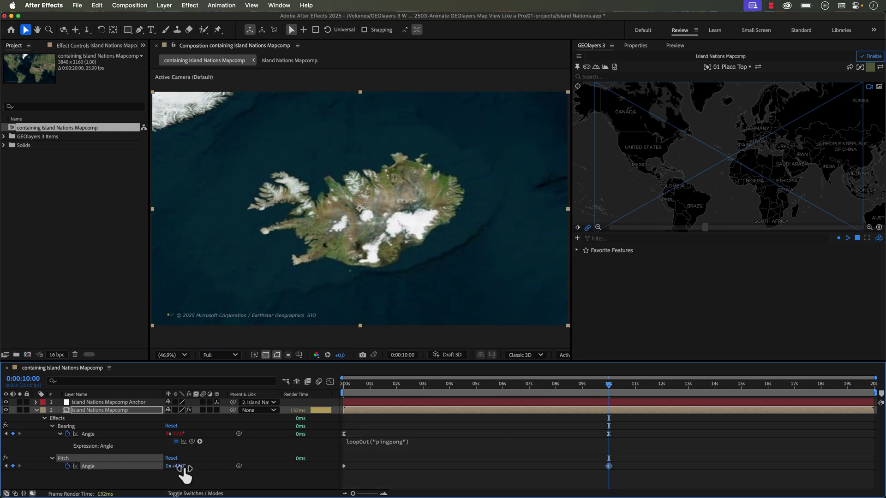
click(181, 467)
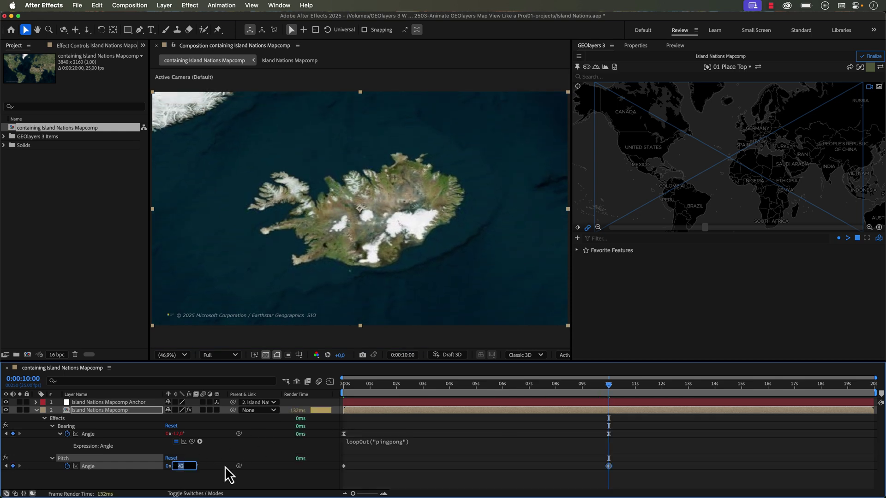
click(395, 478)
Step: Apply Easy Ease to both Pitch keyframes
drag(623, 469, 343, 480)
right_click(344, 471)
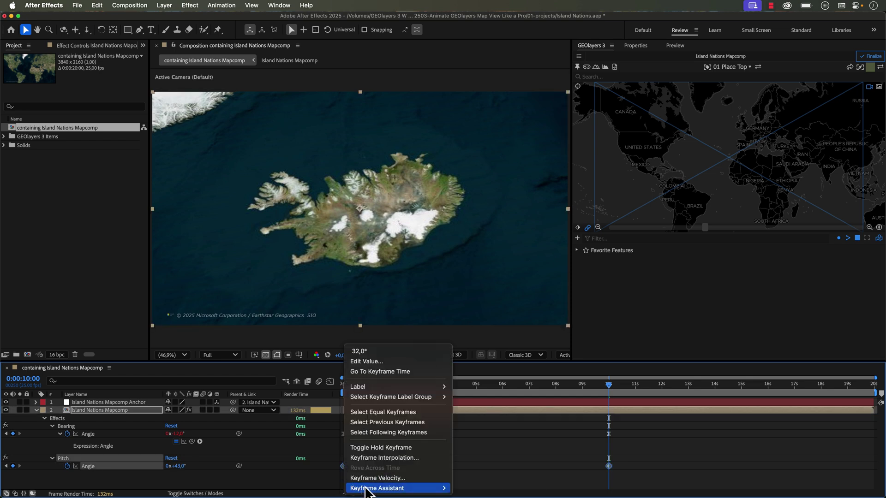
mouse_move(376, 488)
click(461, 438)
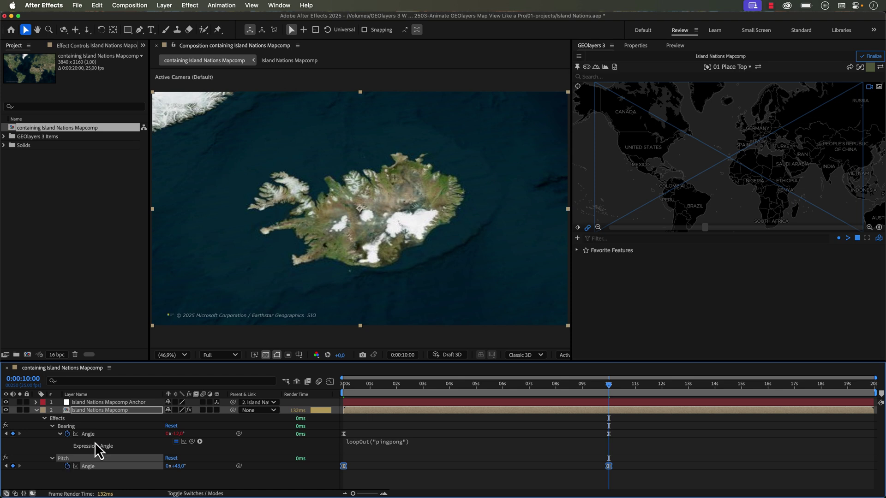
Step: Copy only the Bearing angle's expression onto the Pitch angle and preview the animation from the timeline start
right_click(89, 437)
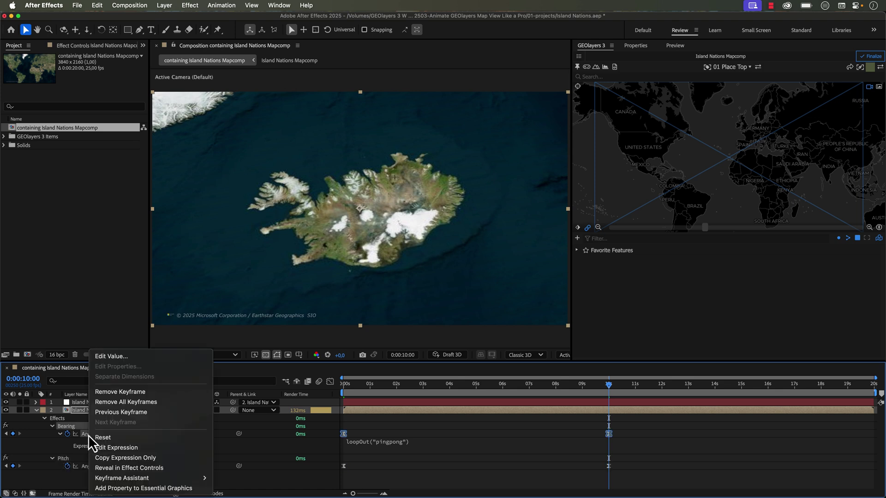
click(111, 457)
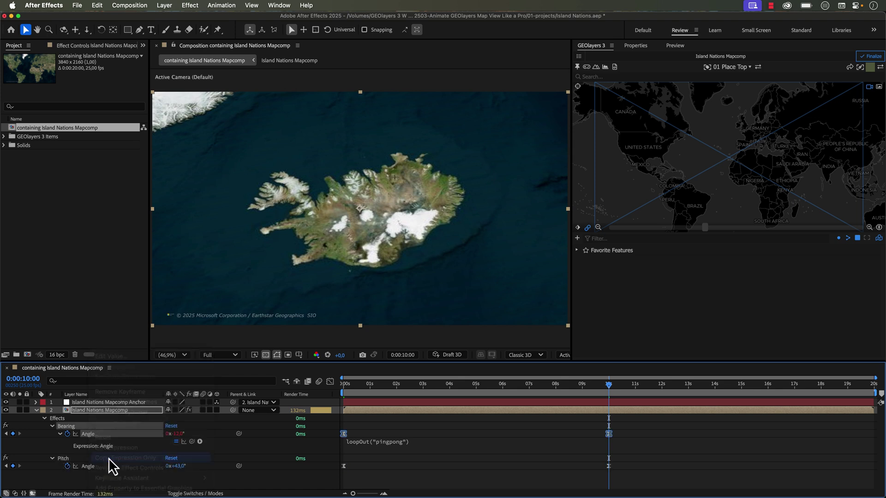
click(87, 467)
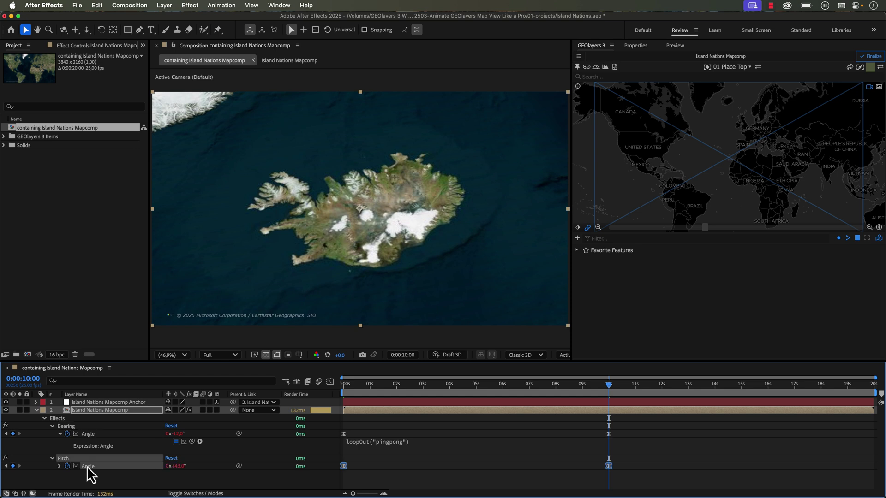
key(Home)
key(space)
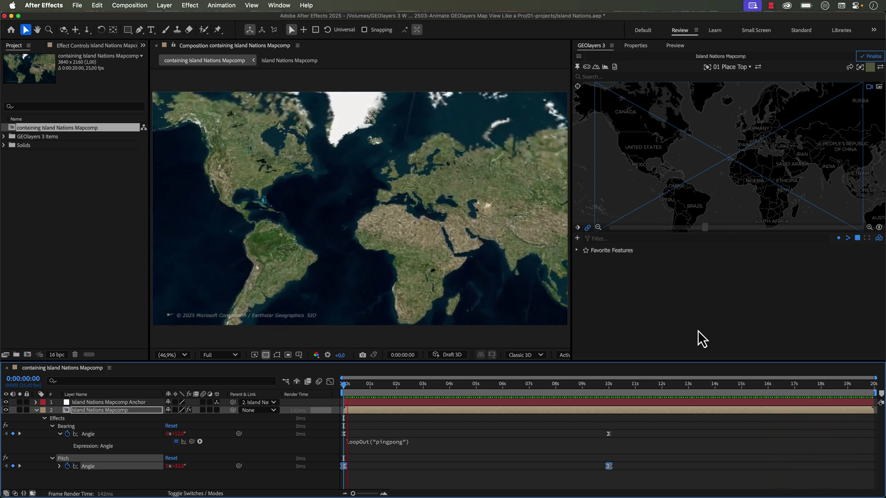
key(space)
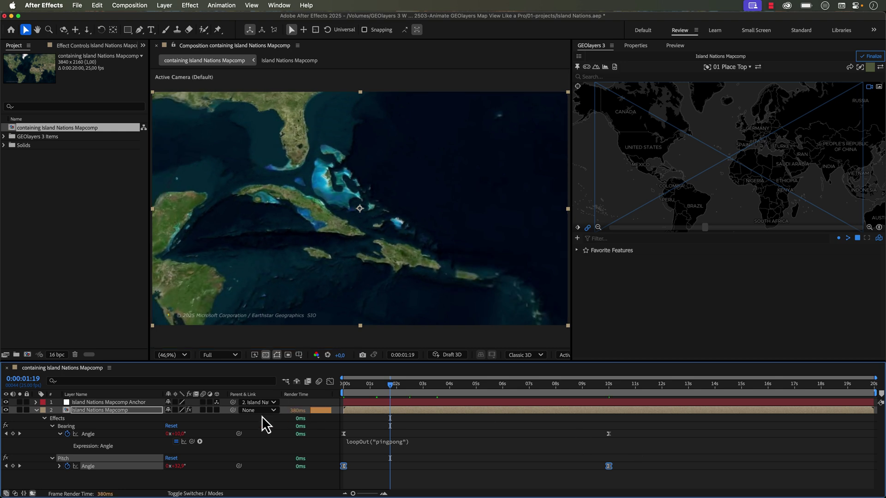
Step: Stretch all Latitude, Longitude and Zoom keyframes proportionally so the last ones land at the 20-second timeline end
key(u)
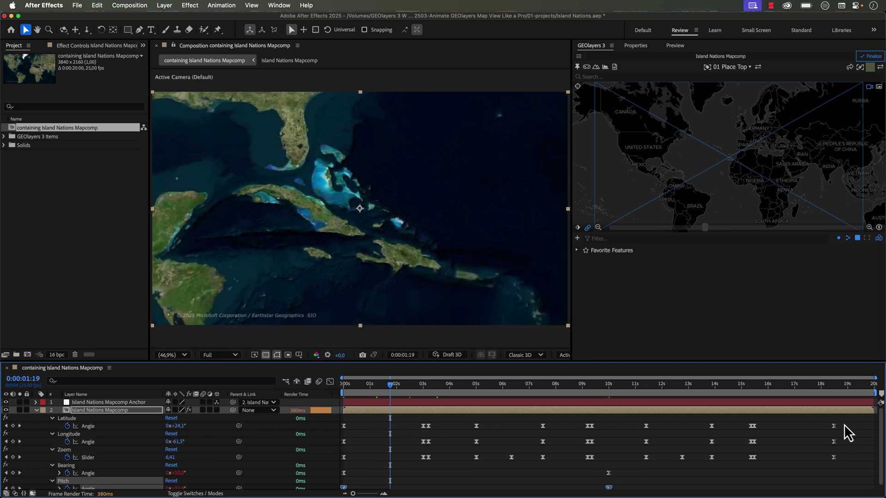
drag(853, 424, 331, 460)
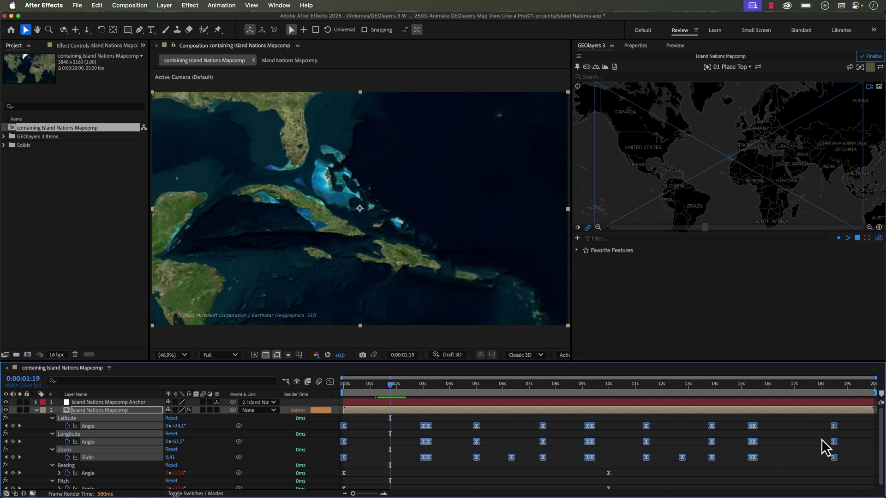
drag(834, 431, 875, 431)
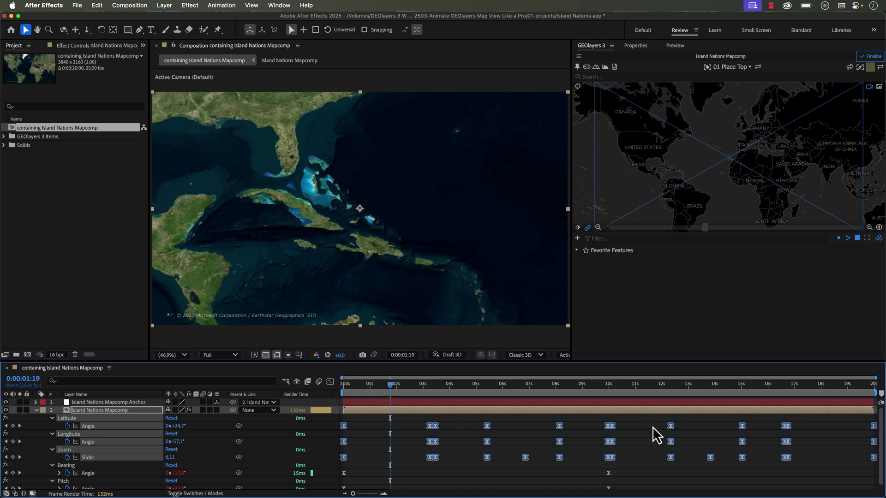
click(842, 432)
Step: Preview the retimed map flight from the timeline start and inspect the Cuba stop at 0:00:03:12
drag(424, 394, 340, 396)
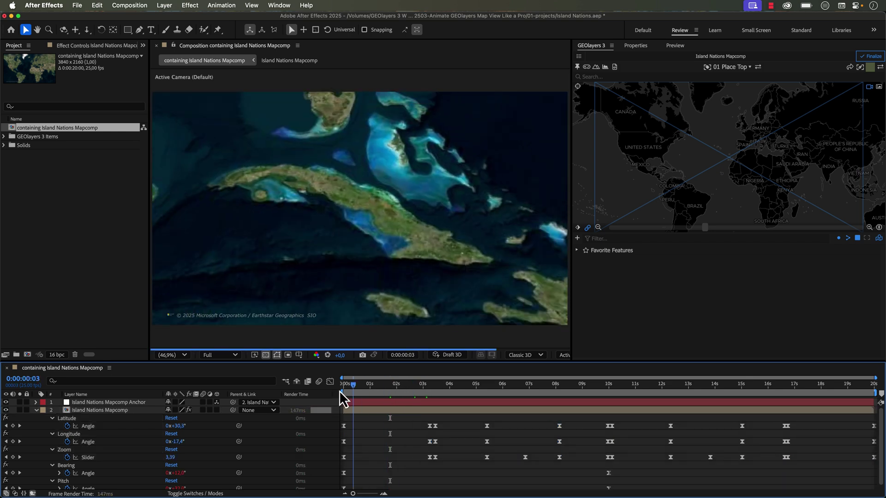
key(space)
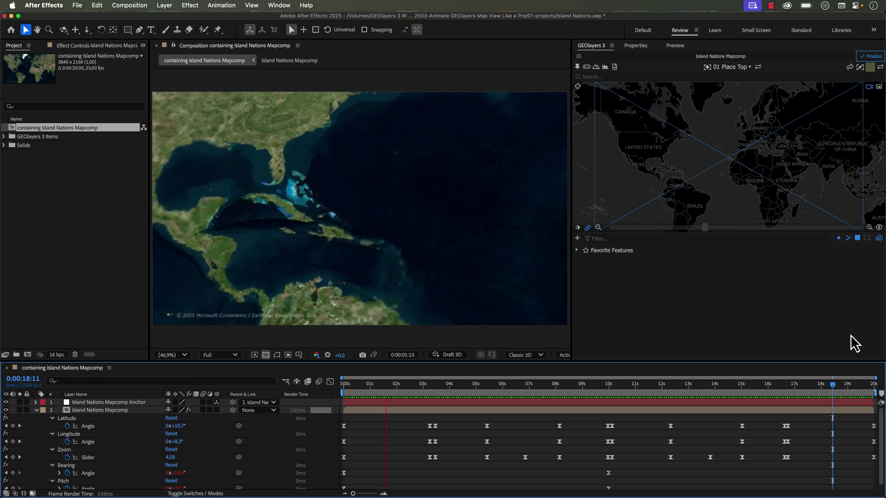
click(397, 385)
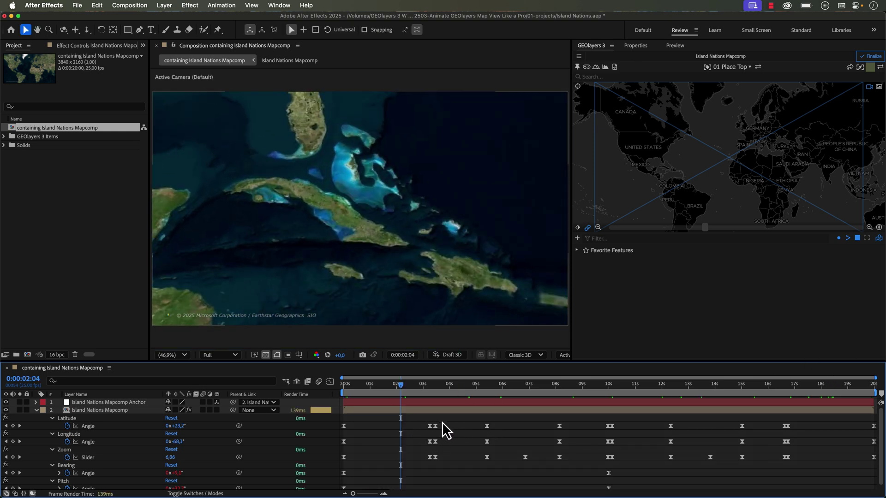
mouse_move(442, 391)
mouse_down()
mouse_move(524, 390)
mouse_move(475, 395)
mouse_move(435, 385)
mouse_up()
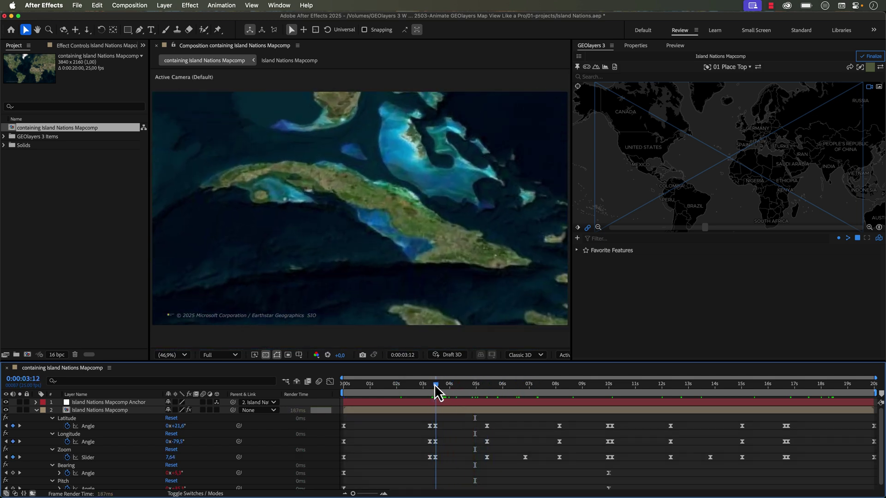
click(124, 410)
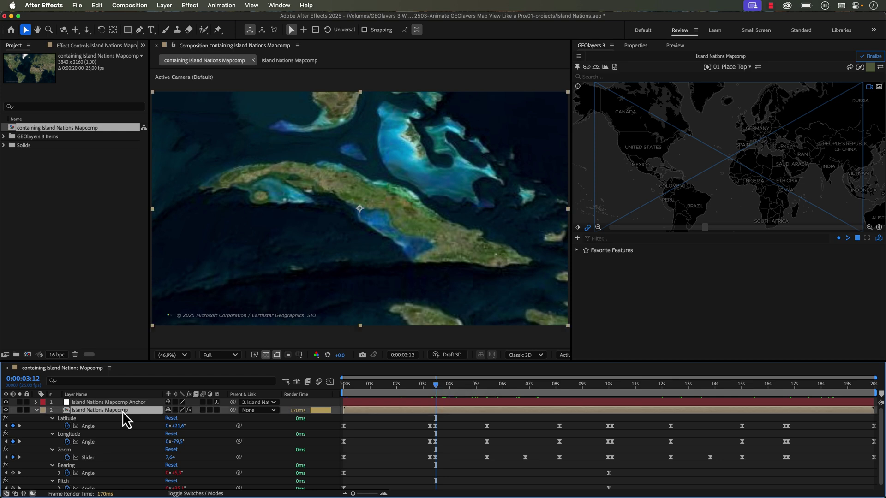
key(u)
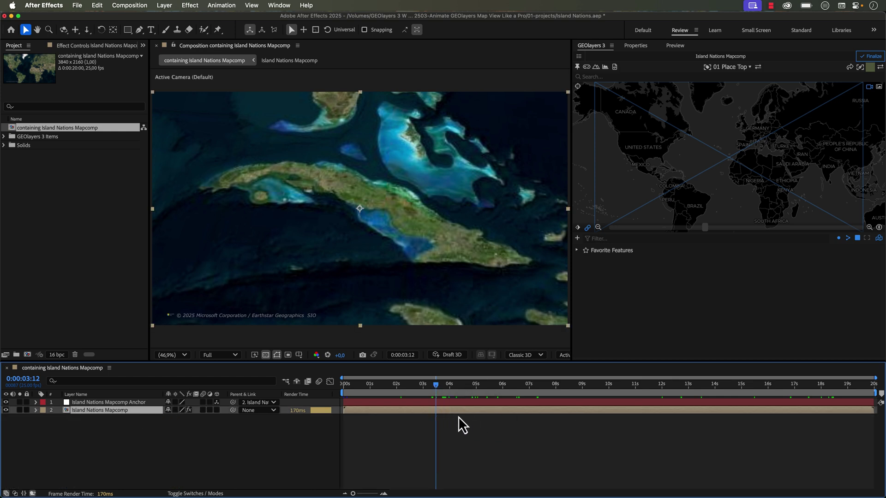
key(u)
click(438, 387)
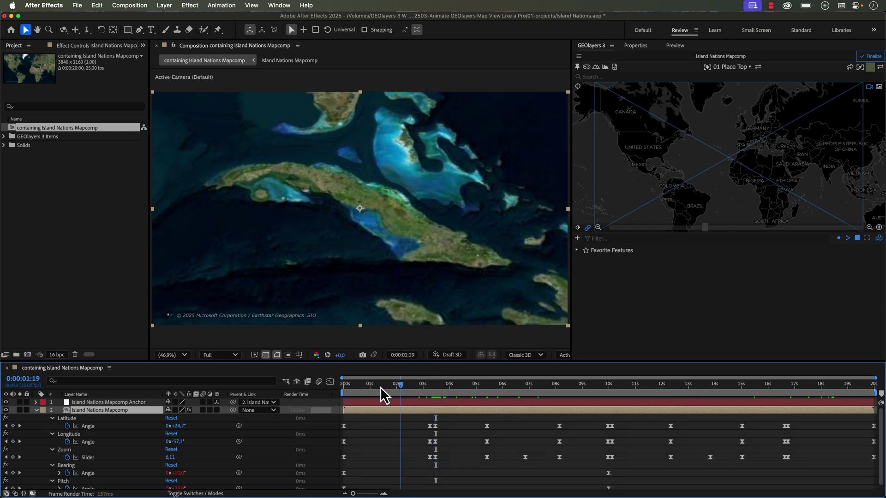
Step: Add a composition marker at the timeline start with a duration of 0:00:03:08 and the comment "Zoom to Cuba"
key(Home)
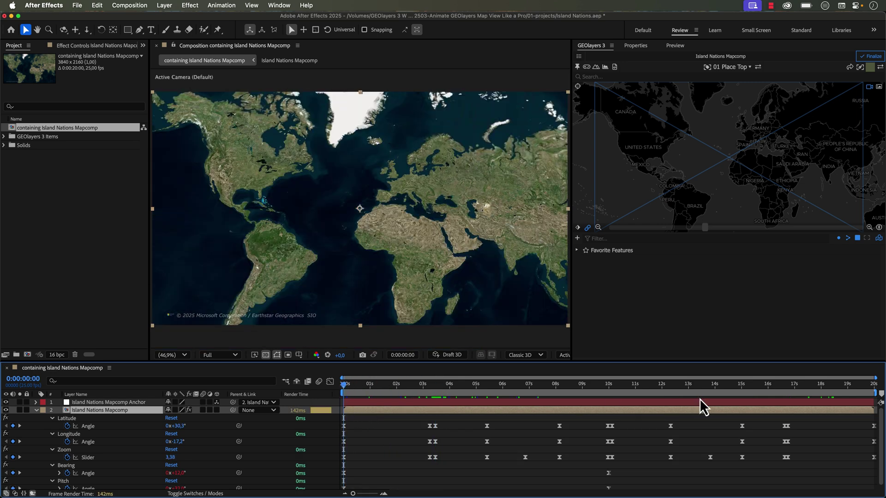
mouse_move(881, 397)
mouse_down()
mouse_move(375, 412)
mouse_move(343, 394)
mouse_up()
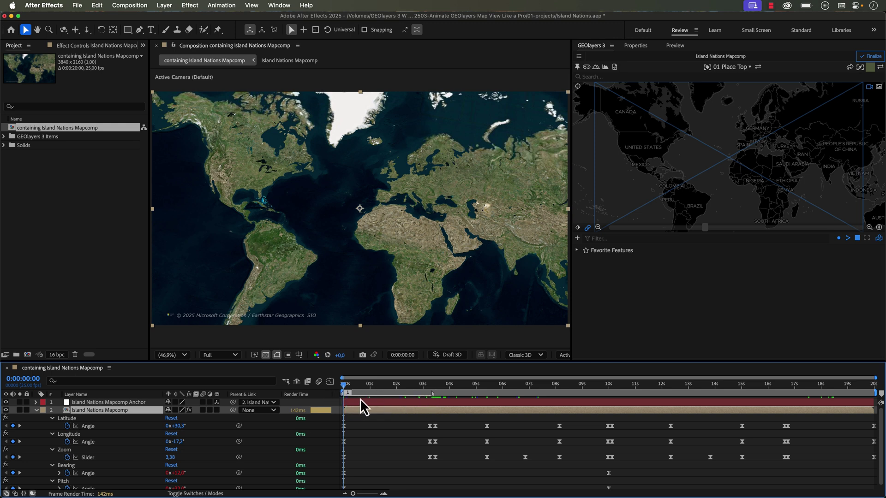
double_click(344, 395)
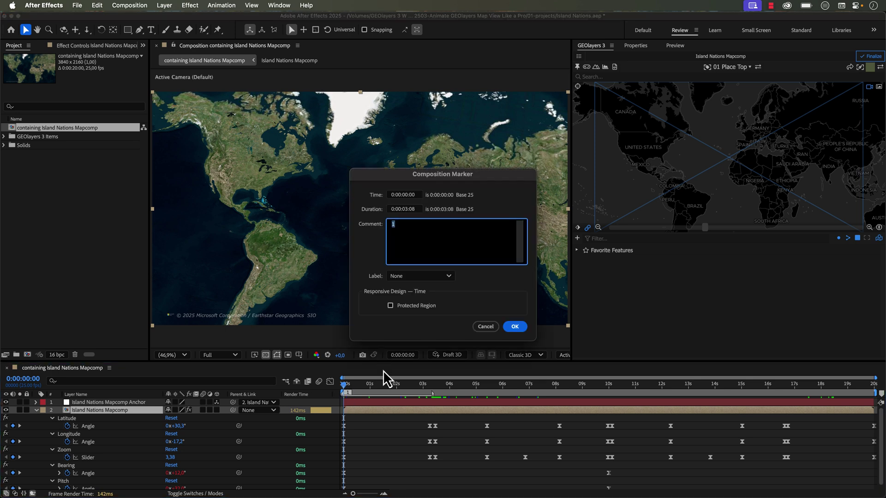
text(Zoom to Cuba)
key(Return)
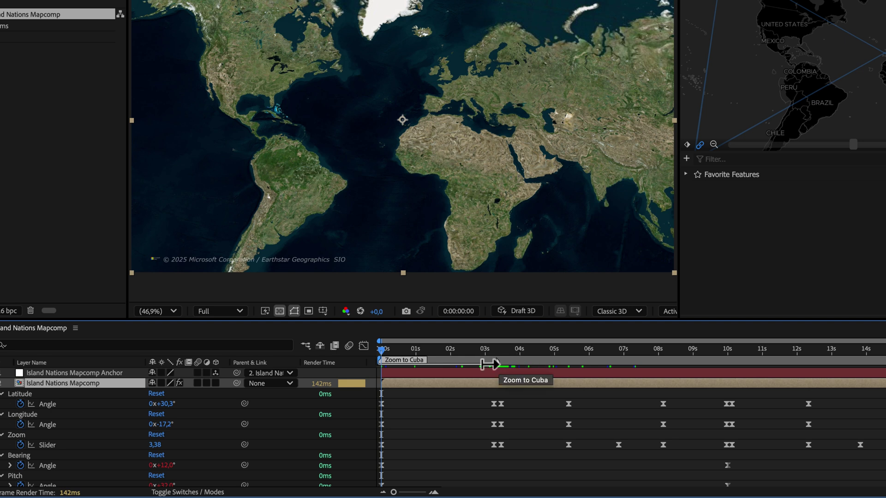
Step: Add a composition marker at 0:00:03:12 with a duration of 0:00:06:09 and the comment "Fly to Iceland"
drag(489, 365, 487, 361)
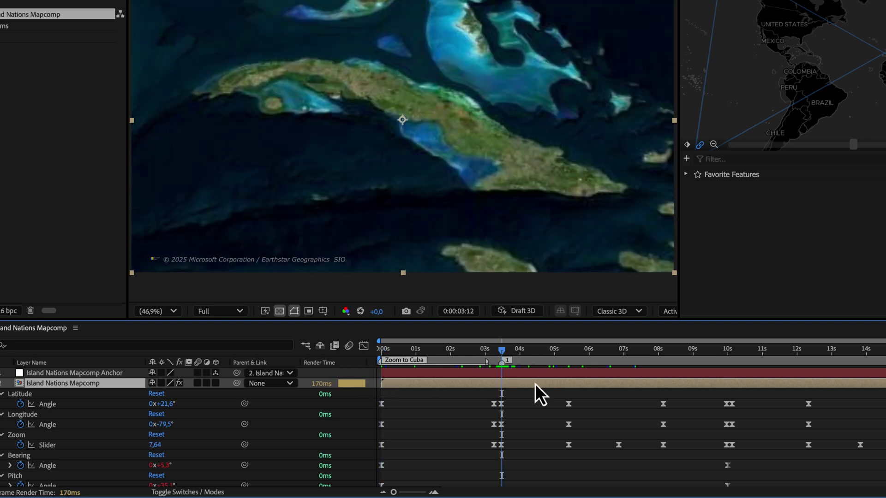
drag(495, 364, 709, 362)
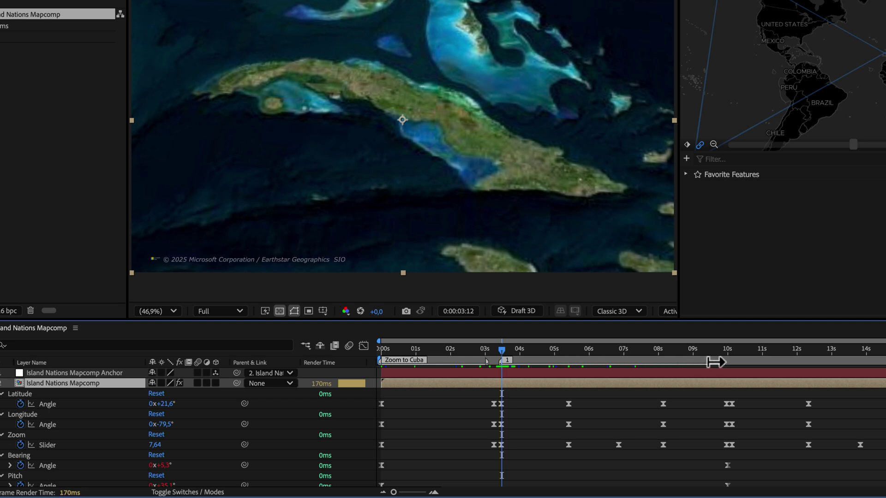
double_click(502, 364)
text(Fly)
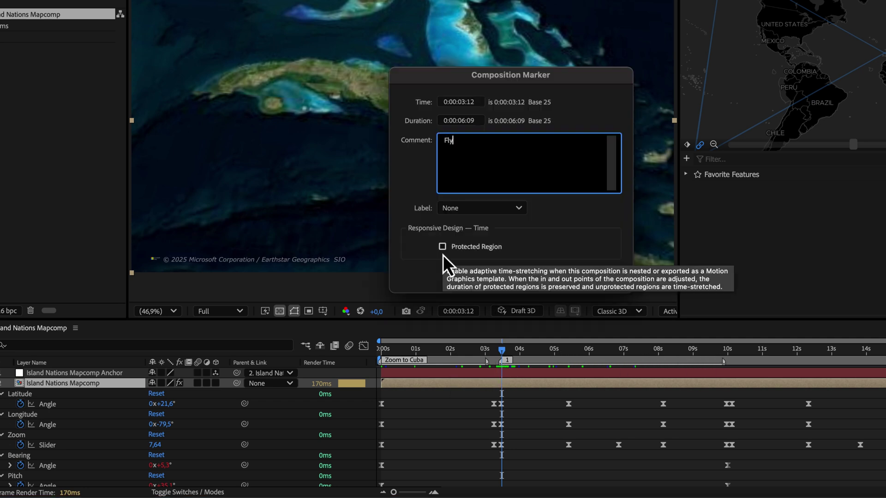
text( to Iceland)
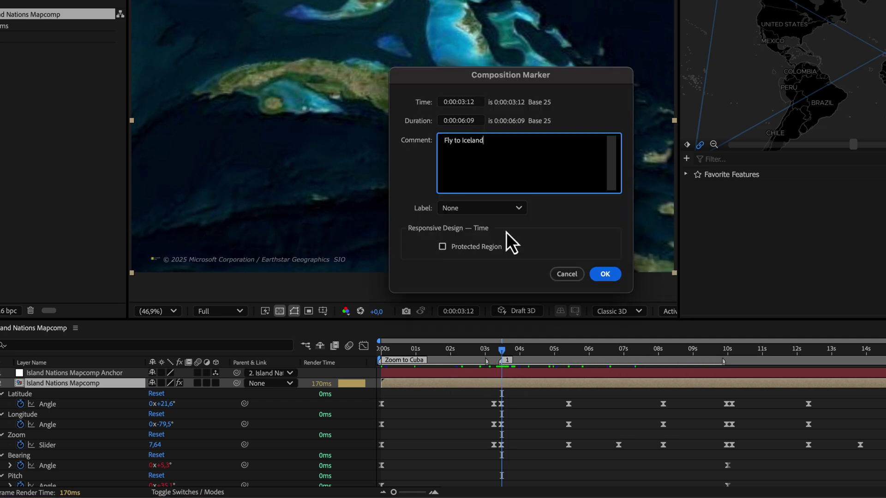
click(585, 247)
click(609, 284)
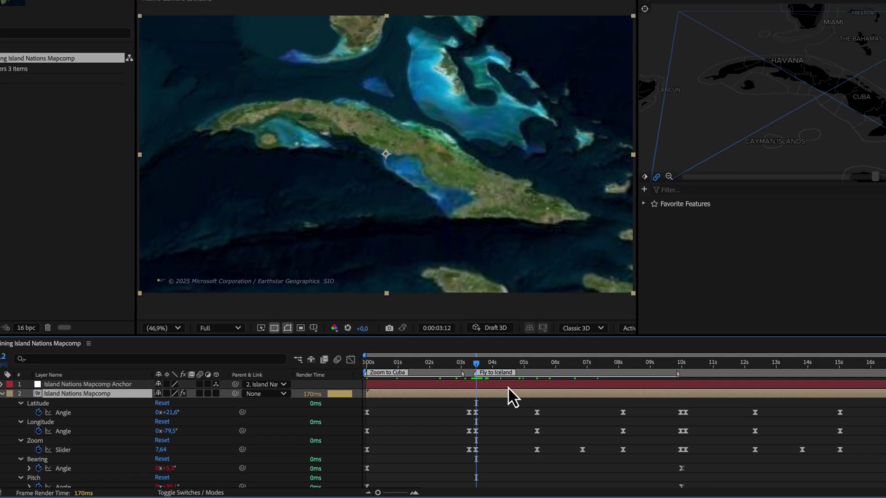
Step: Enable Imagery Motion Blur in the Island Nations Mapcomp's settings with the playhead at the timeline start, and collapse the map layer's properties
key(Home)
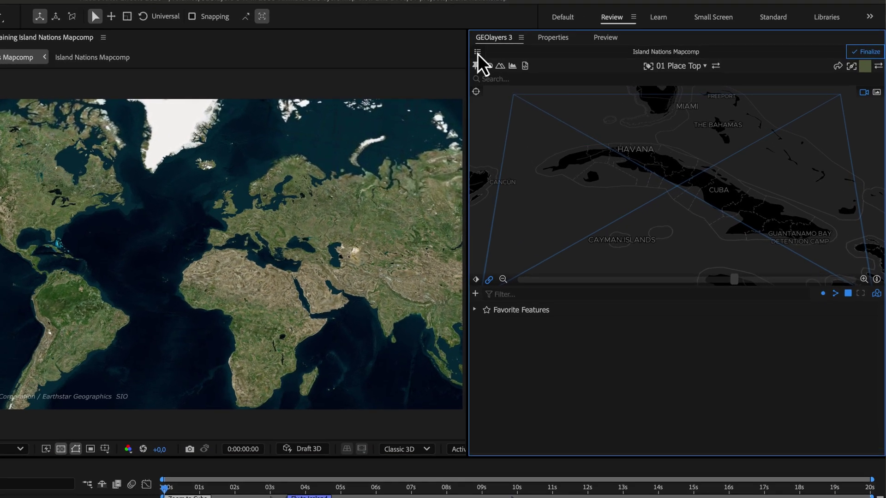
click(579, 56)
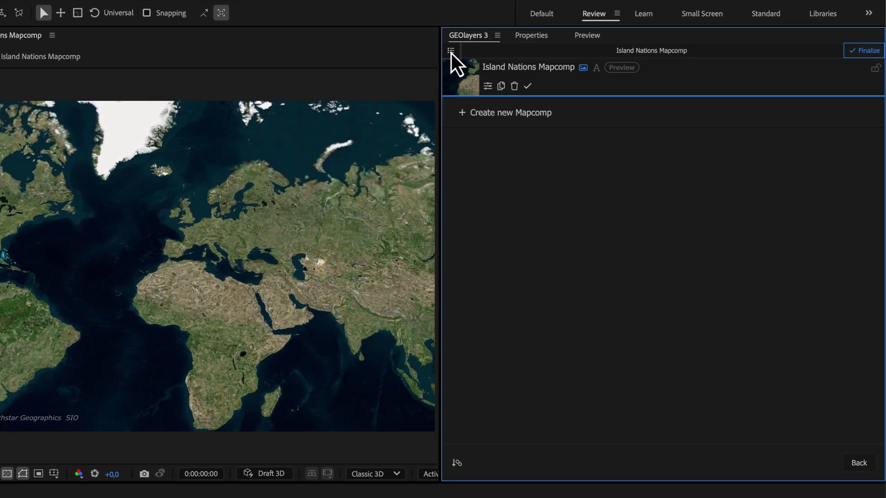
click(487, 87)
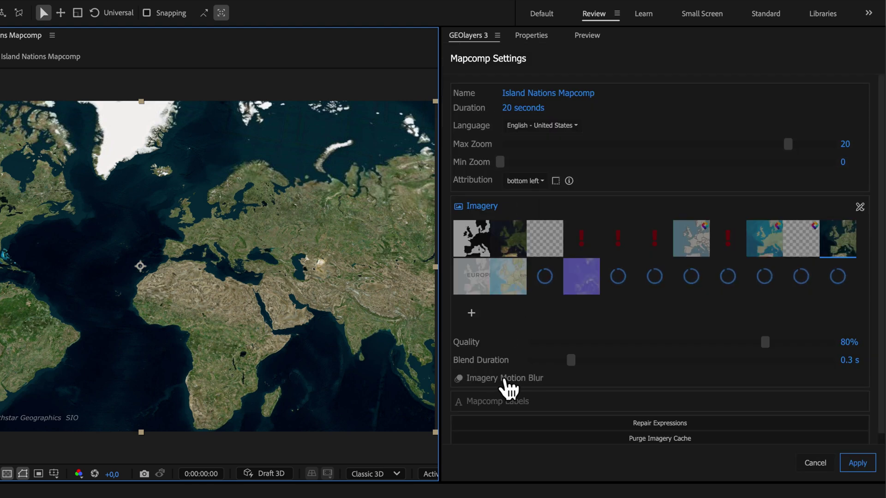
click(493, 386)
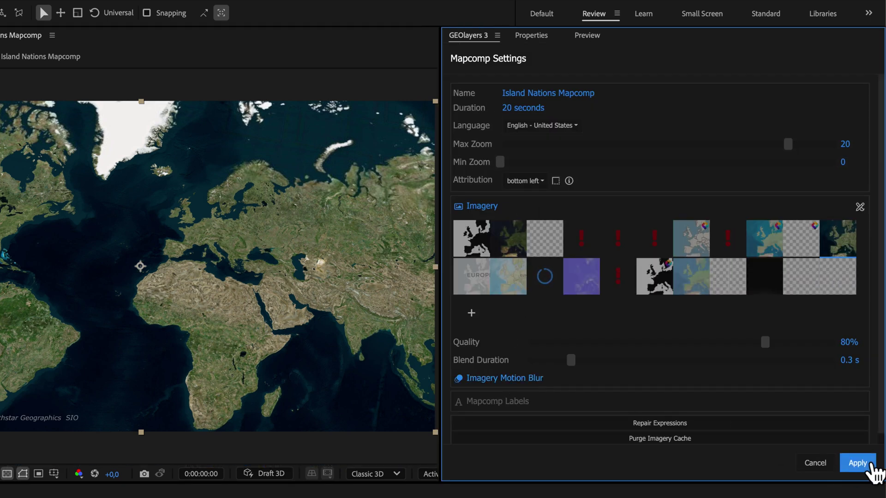
click(859, 465)
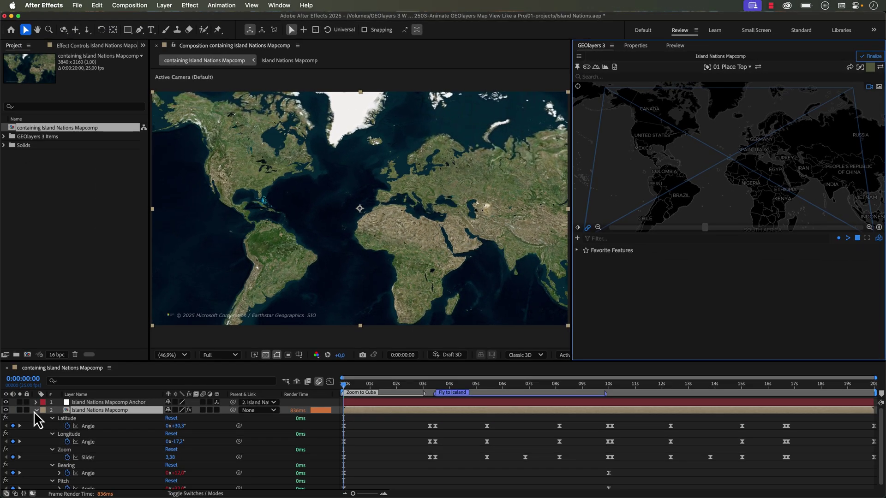
click(36, 410)
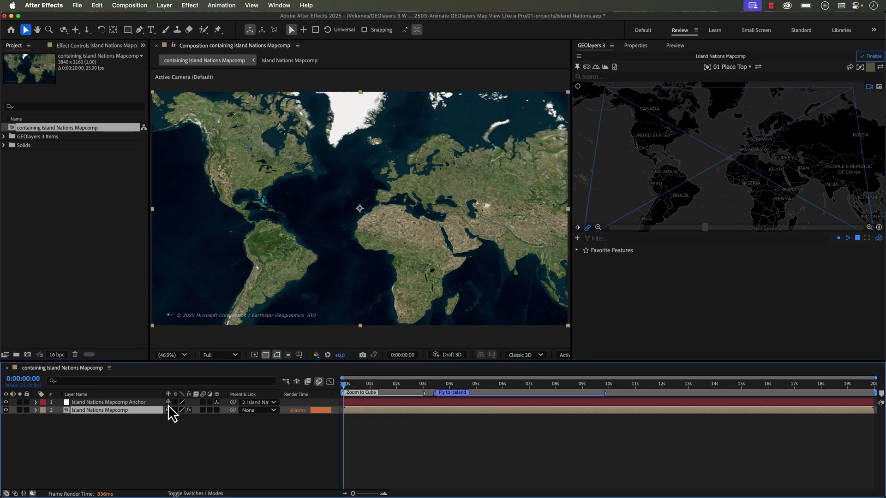